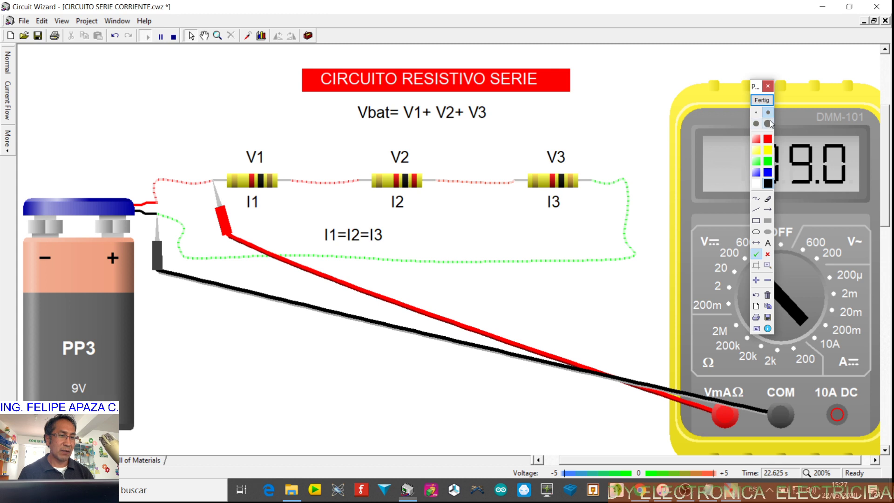
Step: Place green check marks beside the circuit title, the battery, the V1, V2 and V3 labels, and the Vbat equation
left_click(587, 74)
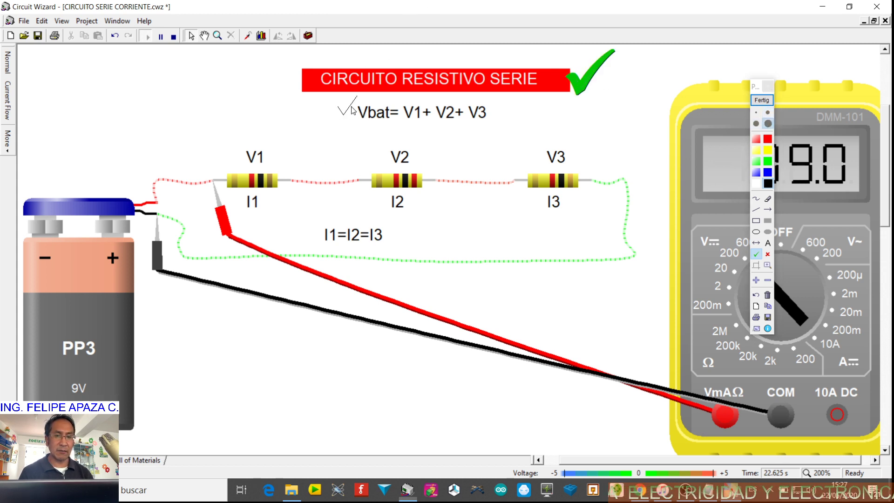
left_click(164, 321)
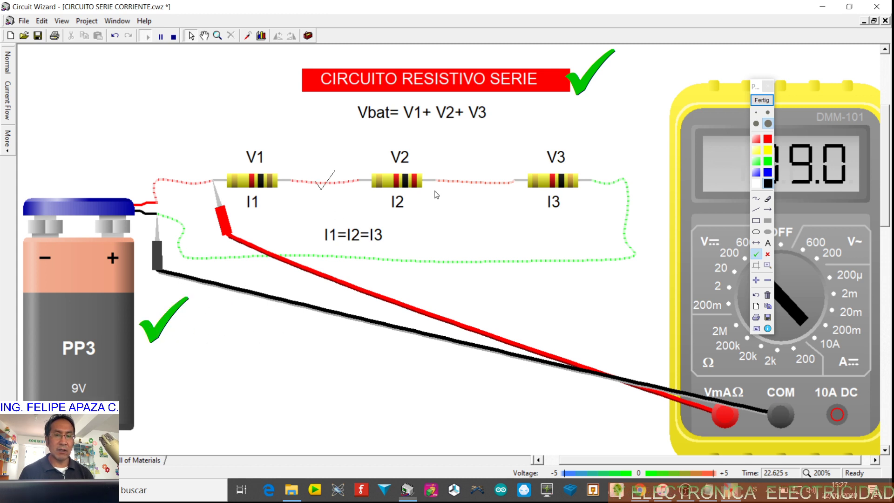
left_click(757, 124)
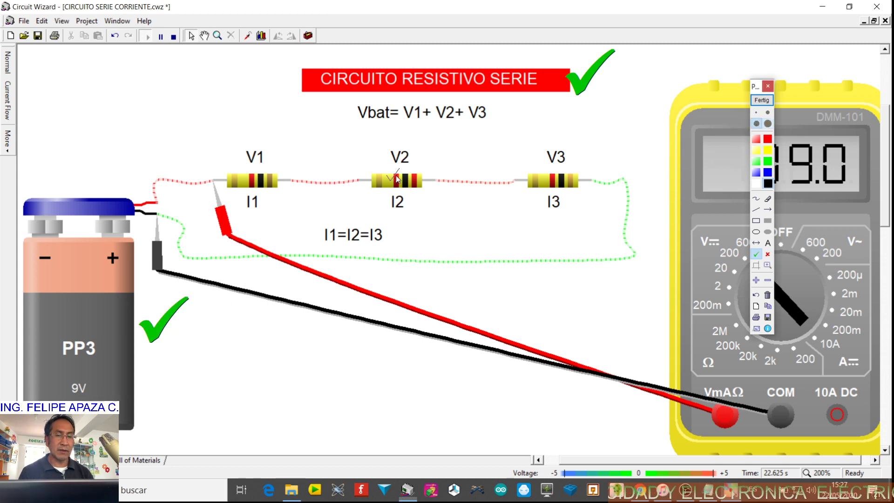
left_click(285, 157)
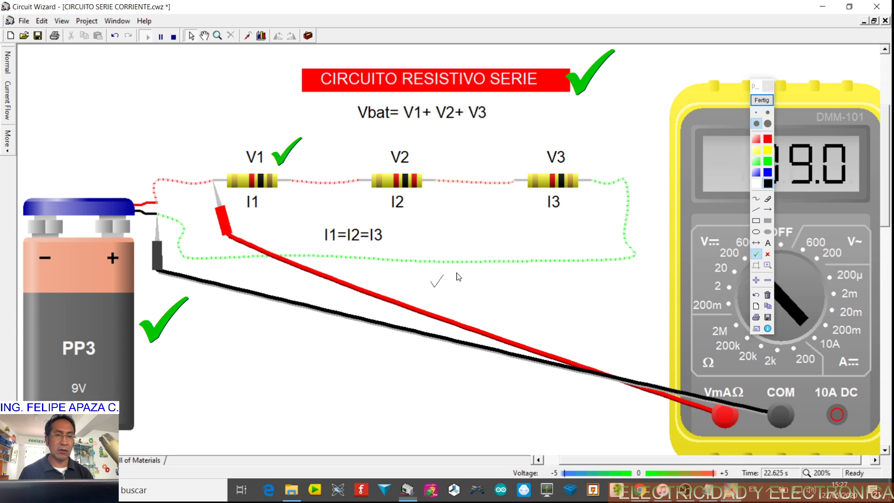
left_click(426, 158)
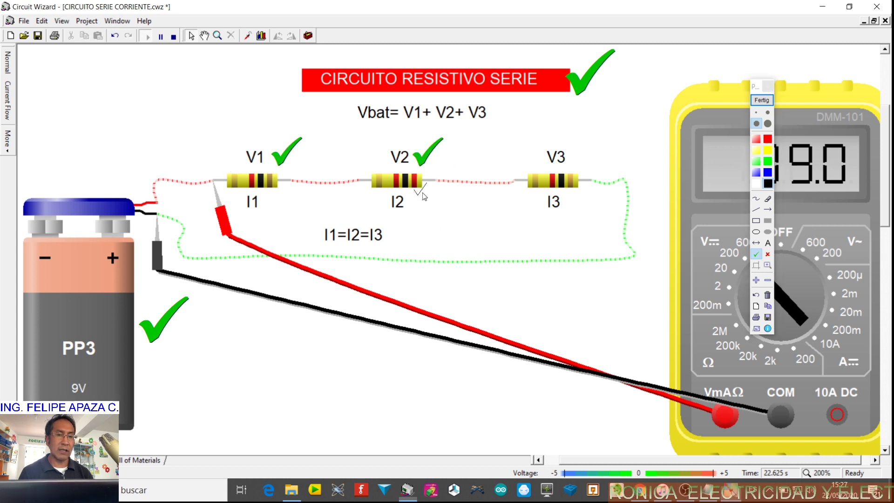
left_click(583, 156)
left_click(507, 111)
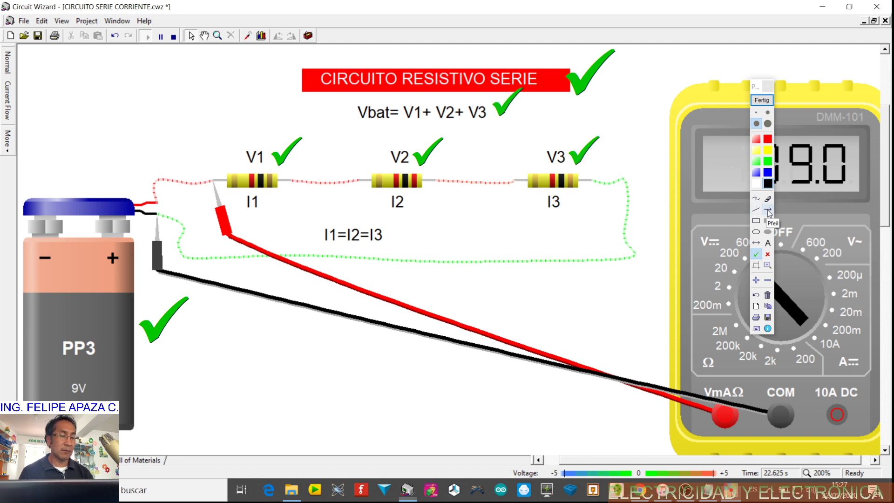
Step: Draw thin black arrows pointing right beneath the I1, I2 and I3 labels to show the current direction
left_click(768, 210)
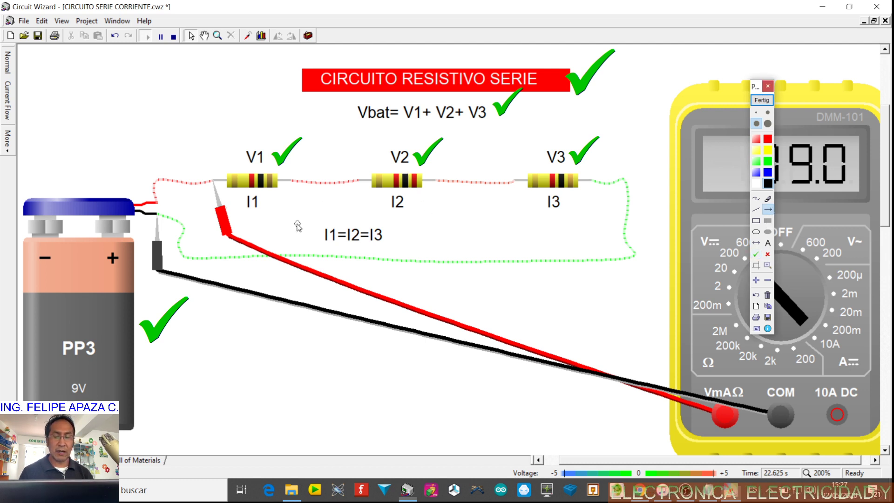
left_click(767, 112)
left_click_drag(238, 215, 303, 215)
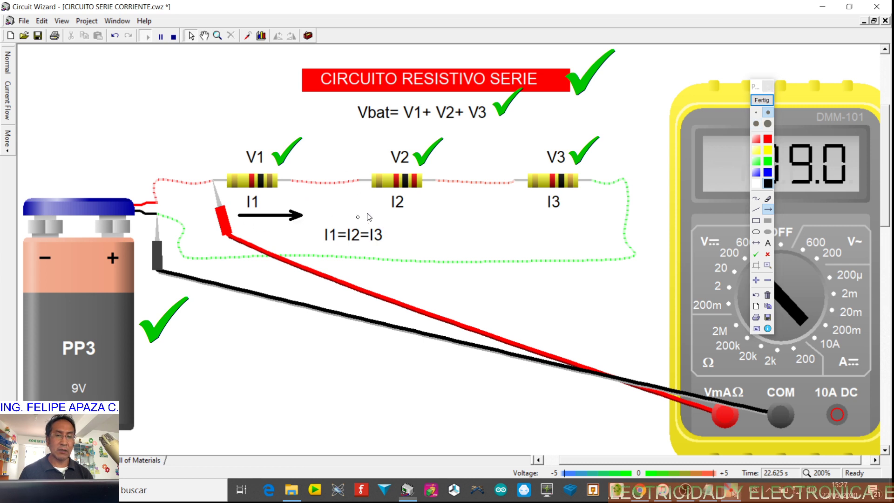
left_click_drag(429, 213, 434, 214)
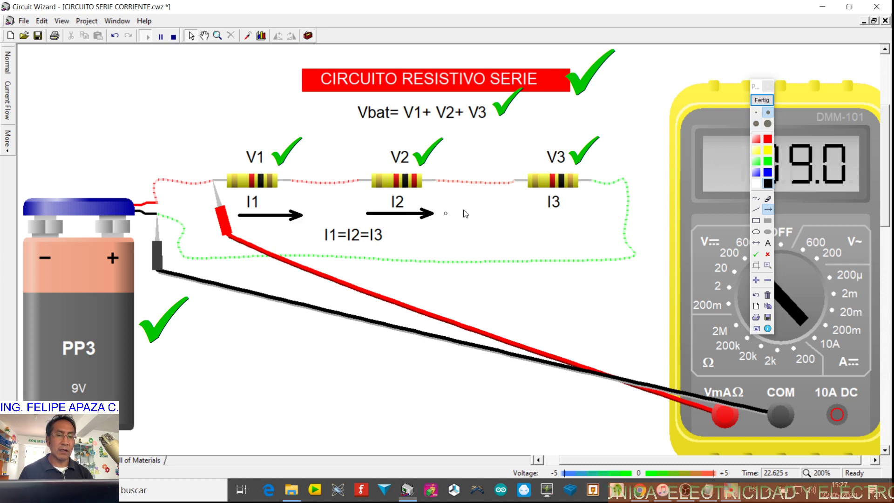
left_click_drag(532, 217, 602, 217)
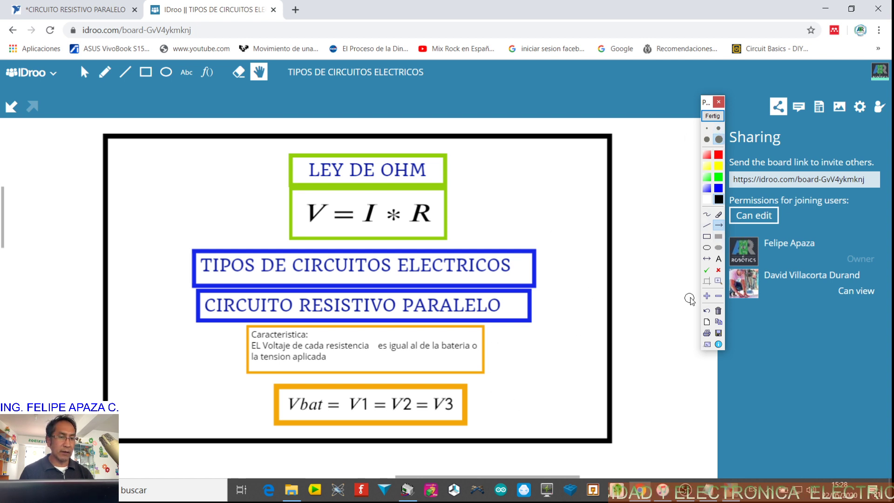
Step: Place a green check mark beside the CIRCUITO RESISTIVO PARALELO box on the IDroo board, then leave annotation mode
left_click(707, 270)
left_click(392, 306)
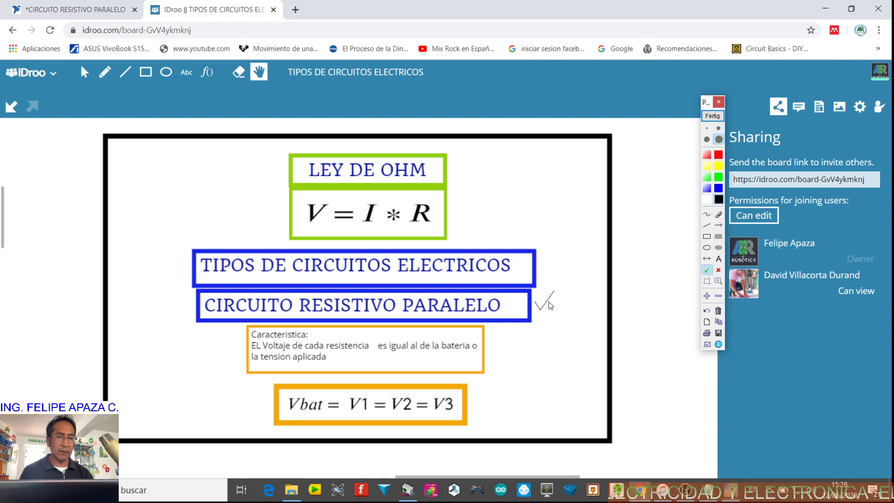
left_click(545, 298)
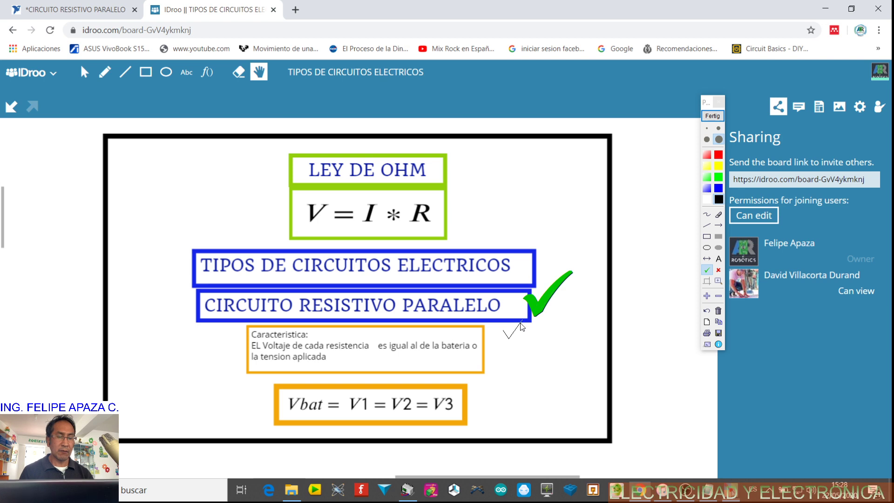
left_click(717, 116)
Step: Switch to Multisim and rename the untitled circuit as CIRCUITO RESISTIVO PARALELO
key("ctrl+Page_Up")
left_click(712, 116)
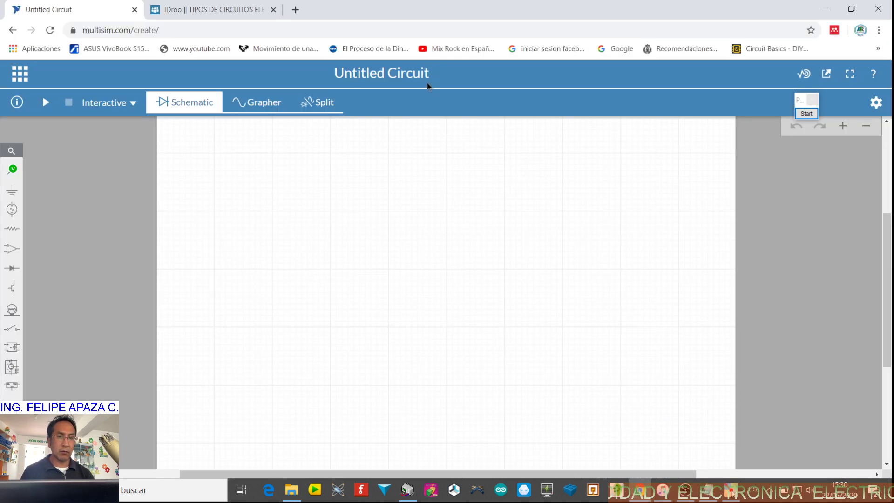
left_click(426, 78)
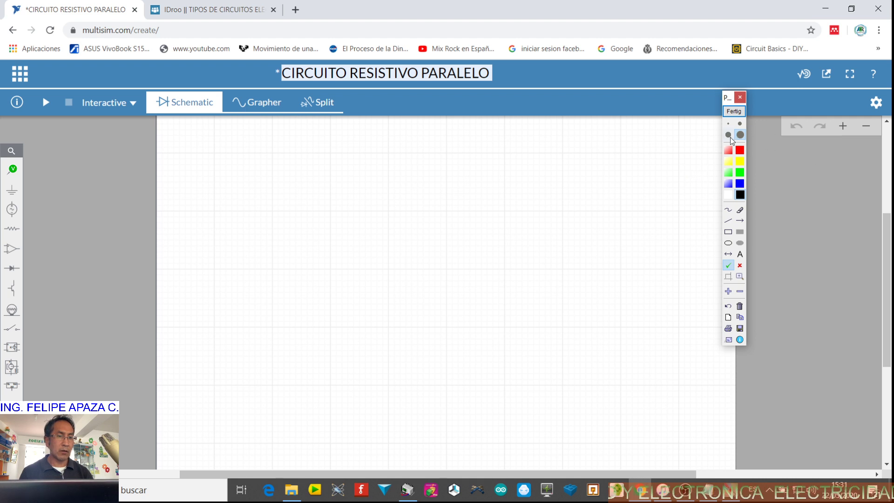
Step: Annotate a check mark beside the circuit title and a black rectangle around the component palette, then leave annotation mode
left_click(729, 136)
left_click(510, 74)
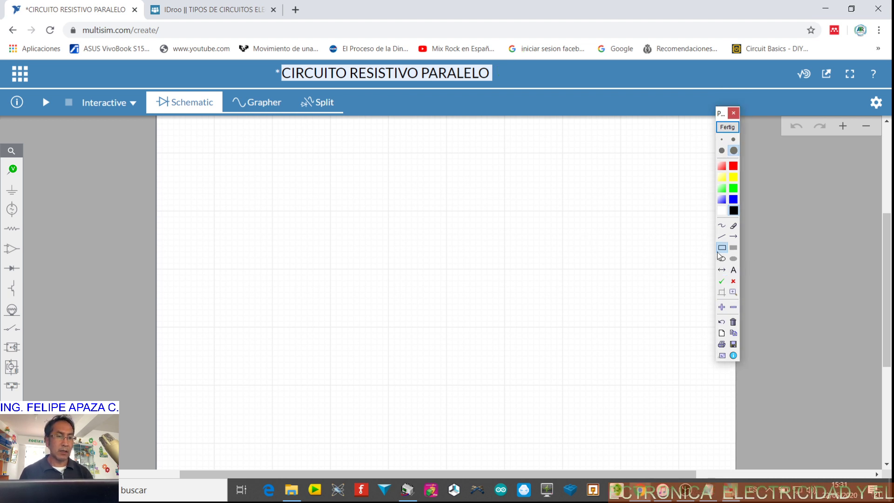
left_click(733, 139)
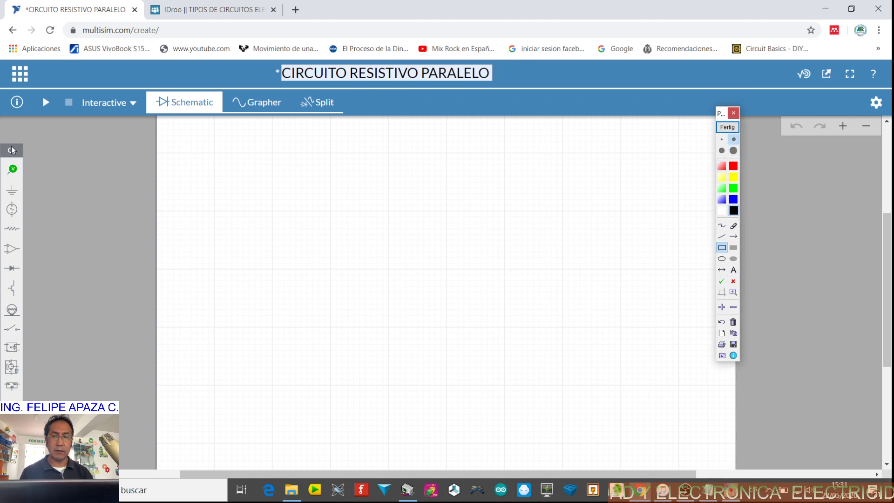
left_click_drag(3, 135, 39, 401)
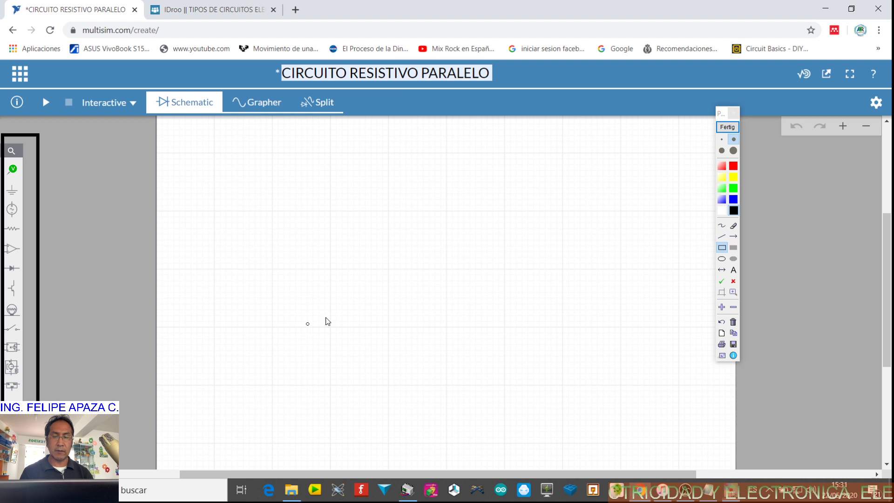
left_click(728, 126)
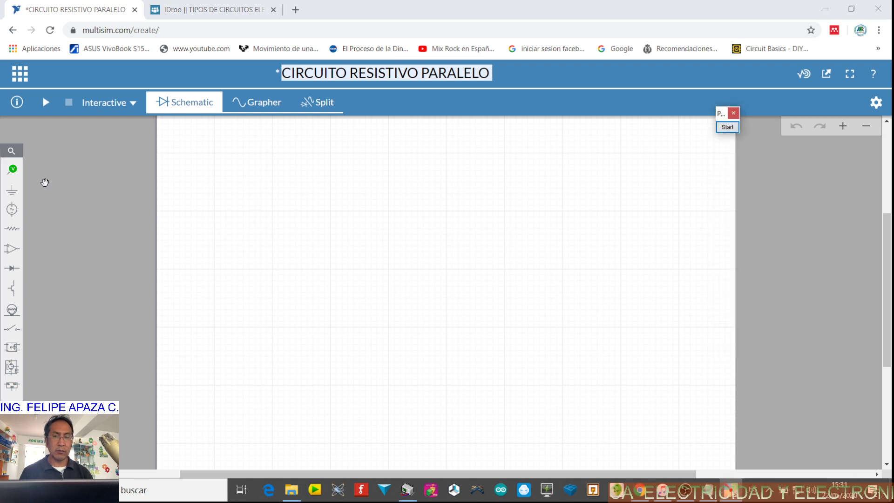
Step: Place a DC voltage source on the left part of the schematic sheet
left_click(13, 209)
left_click(58, 271)
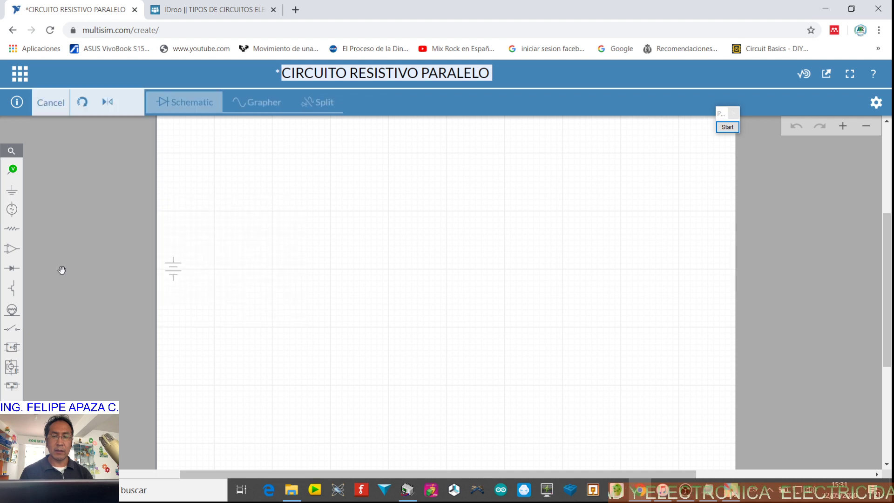
left_click(271, 270)
scroll(271, 270, "up", 3)
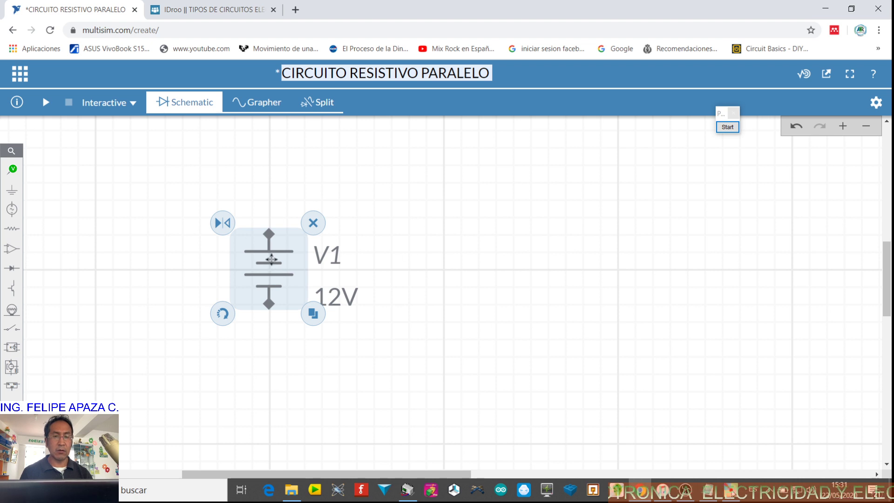
Step: Set the voltage source's DC_mag to 9 V and its ID to Vbat
double_click(272, 263)
left_click(840, 240)
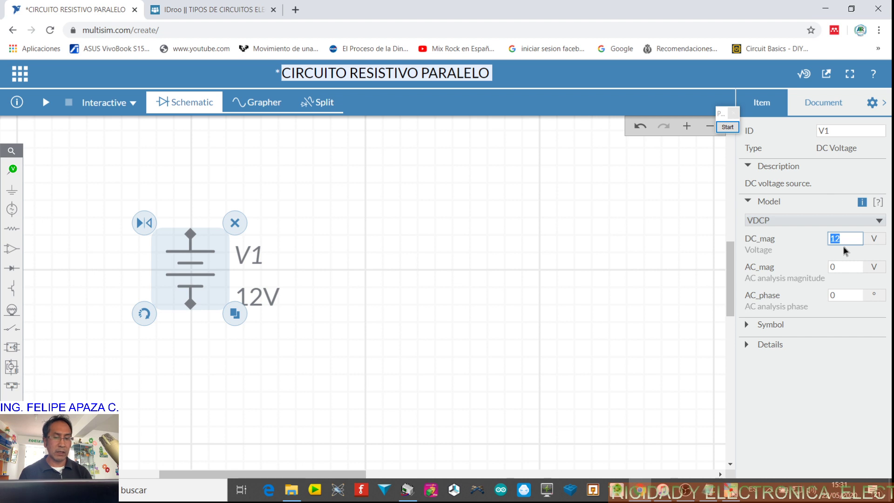
type("9")
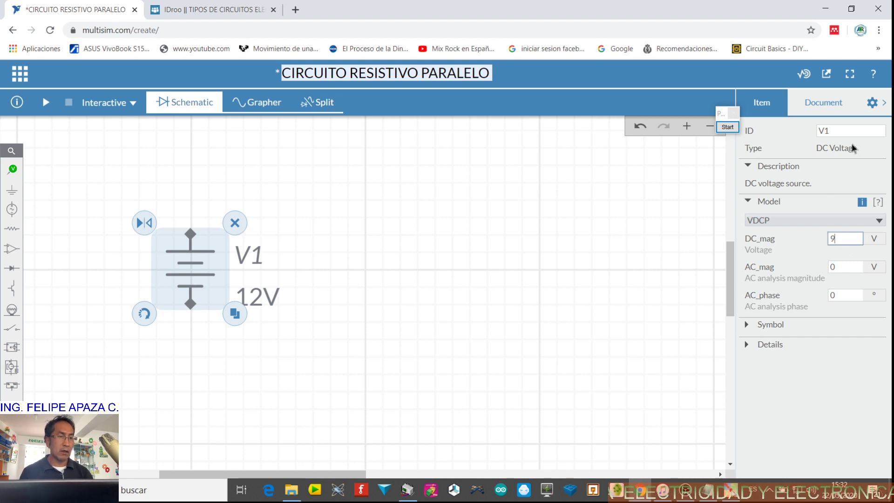
left_click(843, 133)
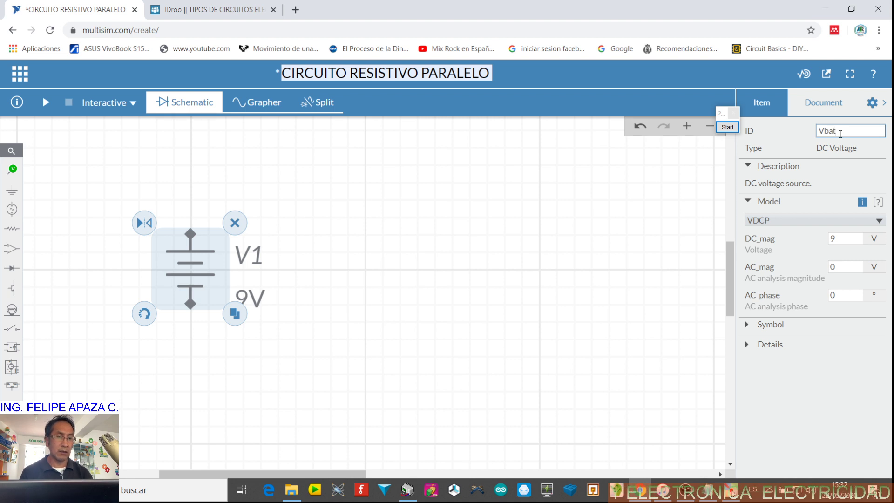
left_click(499, 226)
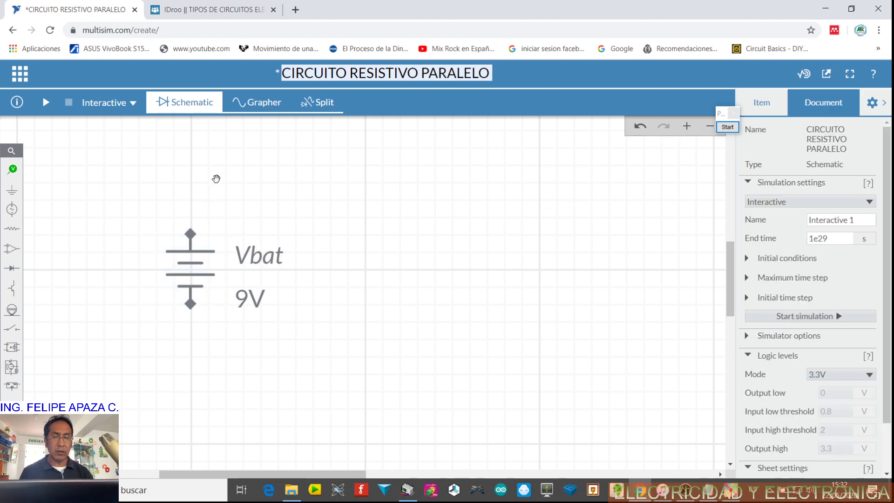
Step: Place resistor R1 upright to the right of the battery, level with it, and add upright resistors R2 and R3 beside it
left_click(11, 228)
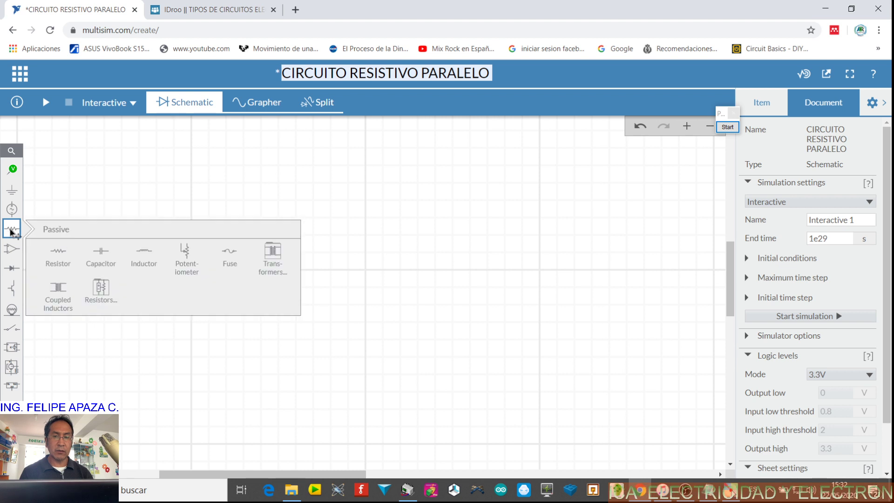
left_click(61, 255)
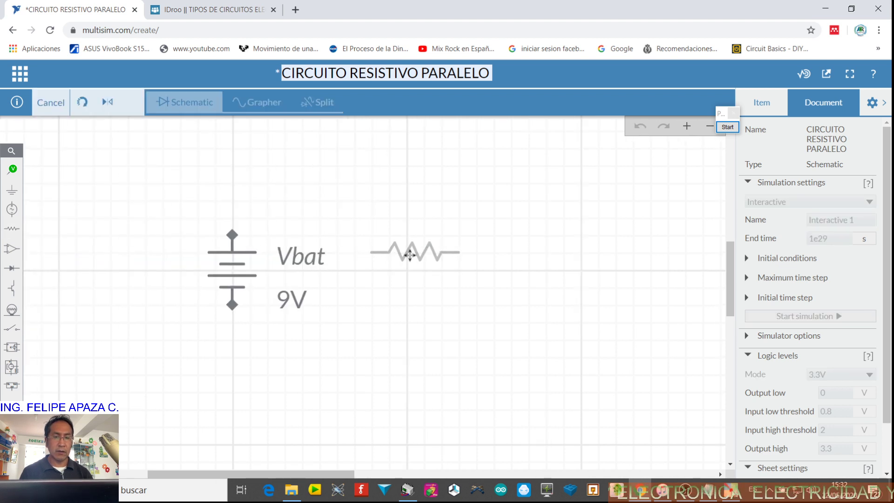
left_click(411, 254)
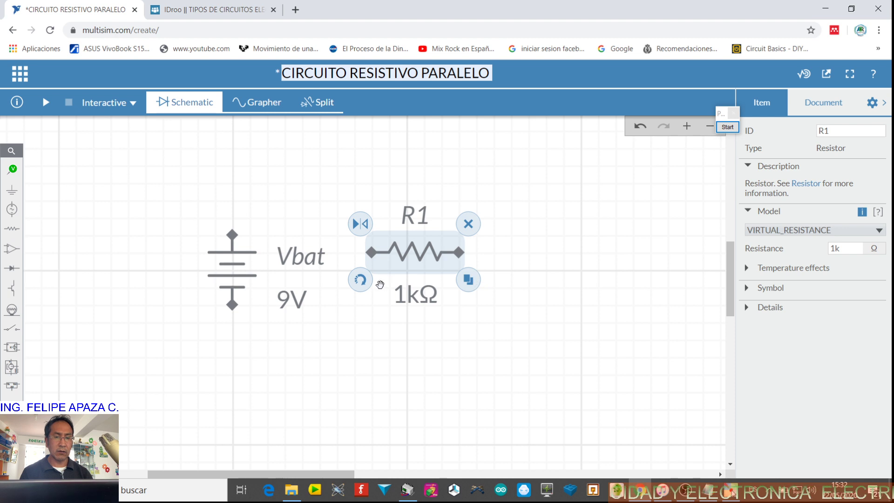
left_click(360, 280)
left_click(577, 262)
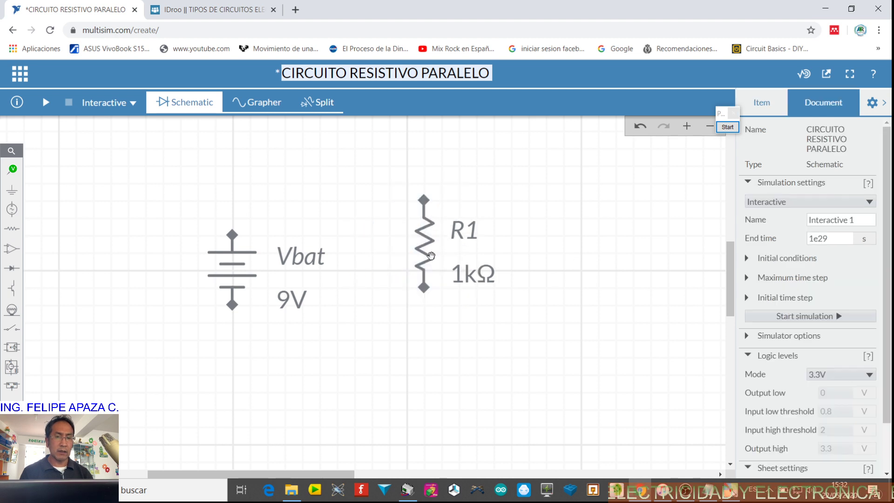
left_click_drag(431, 255, 431, 272)
left_click(521, 250)
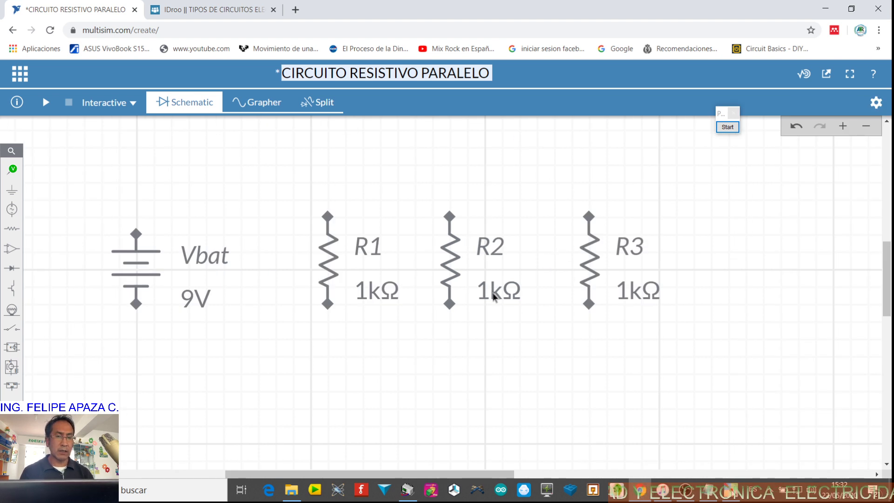
Step: Set the resistance of R2 to 2k
left_click(486, 300)
left_click(835, 249)
type("2k")
left_click(669, 368)
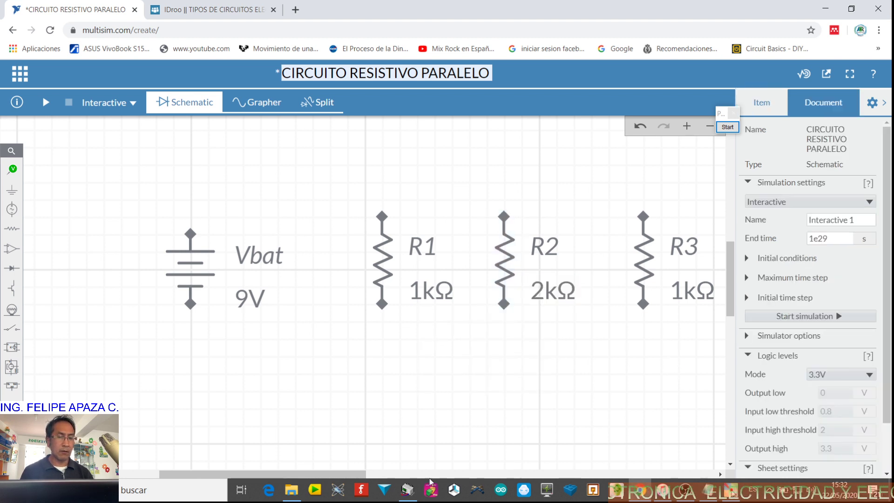
Step: Set the resistance of R3 to 3k and hide the properties pane
left_click_drag(336, 474, 395, 474)
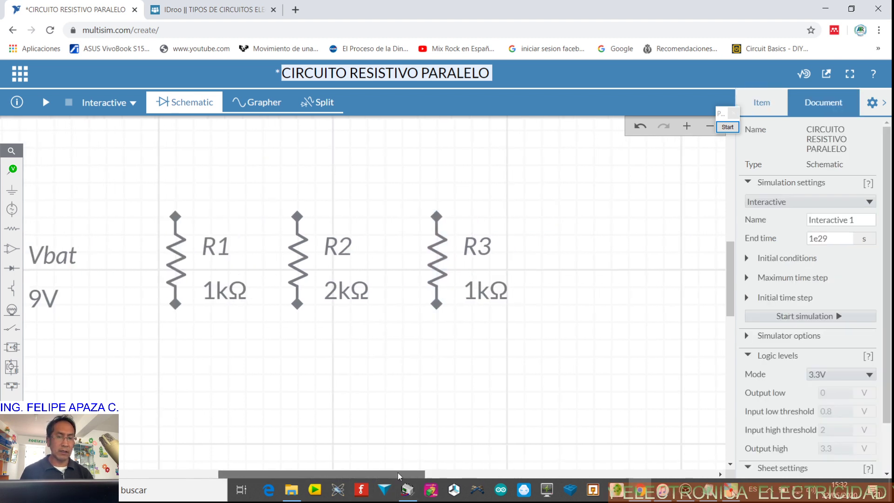
left_click(474, 294)
double_click(836, 248)
key("BackSpace")
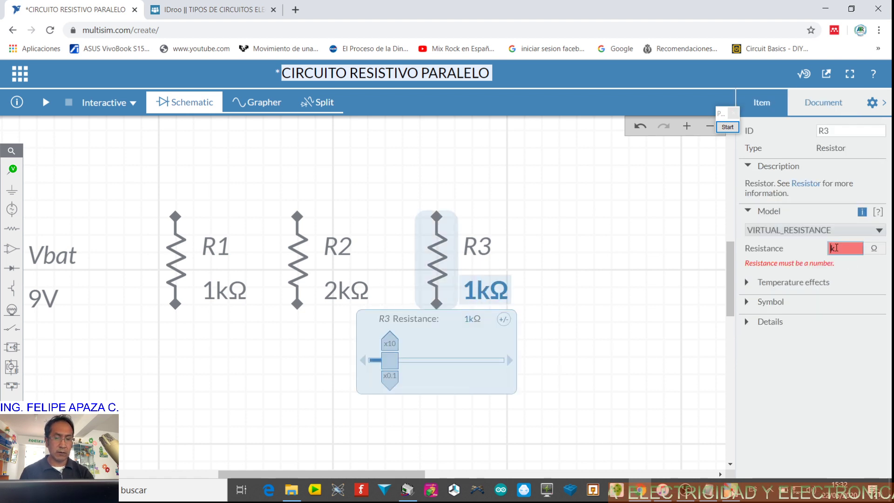
type("3")
left_click(617, 304)
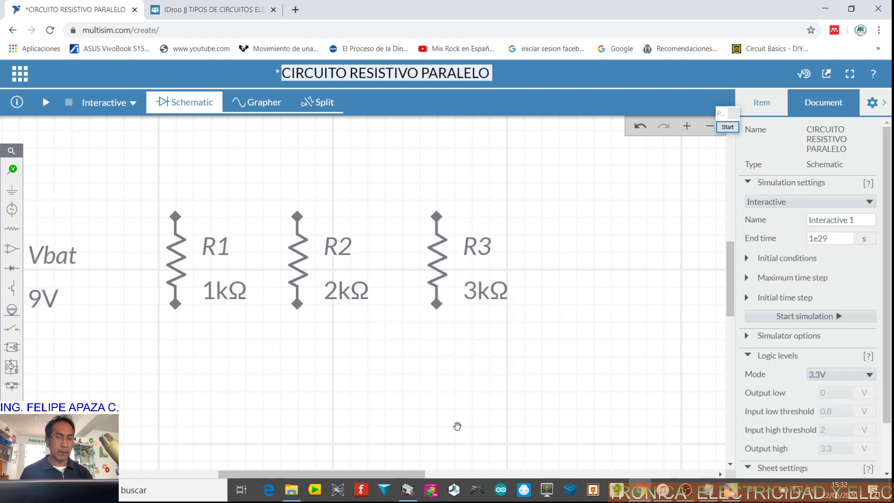
left_click_drag(414, 475, 368, 476)
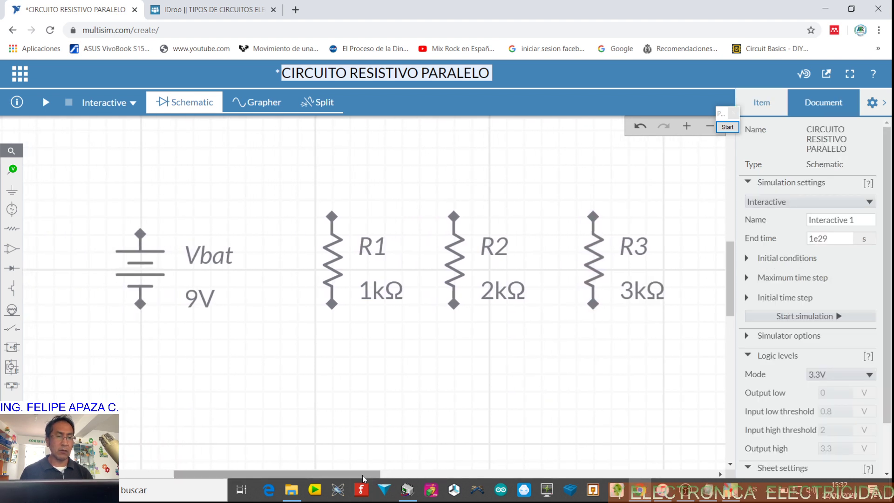
left_click(884, 103)
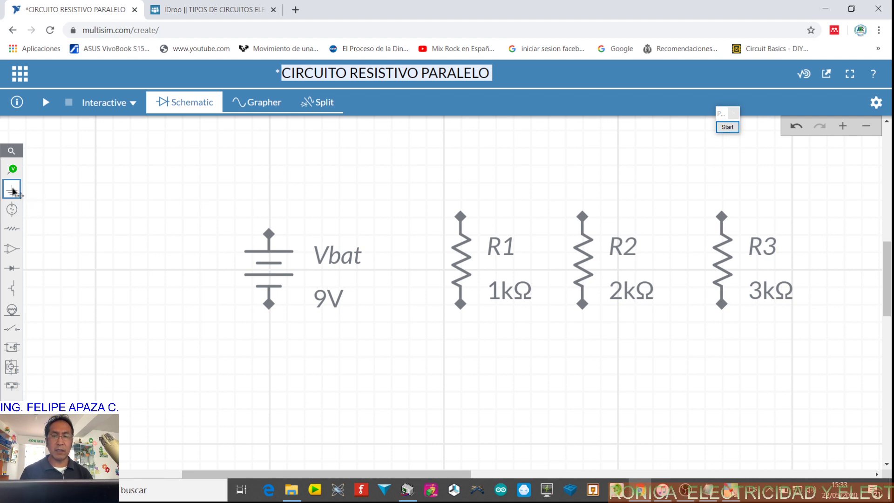
Step: Place a ground symbol directly below the battery, aligned with its lower terminal
left_click(11, 191)
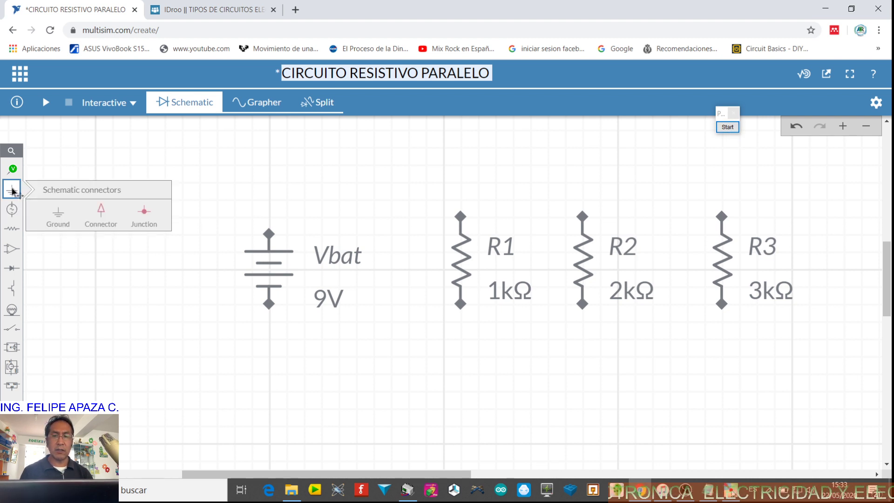
left_click(57, 213)
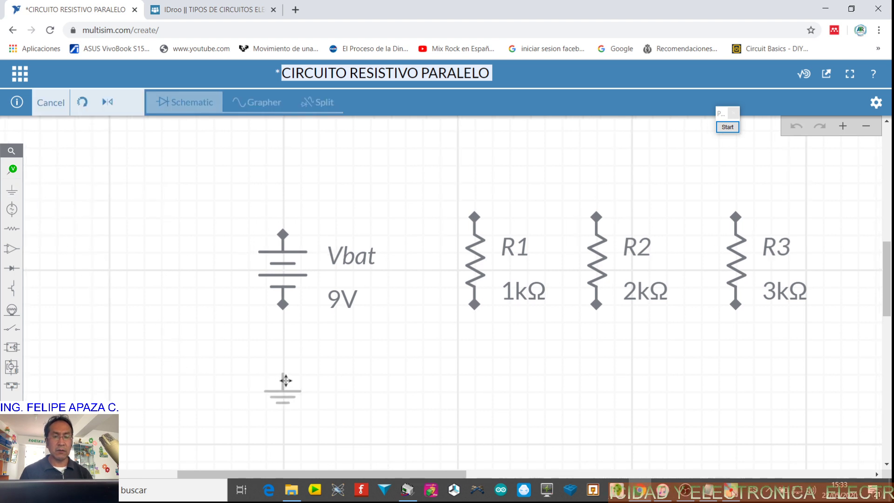
left_click(283, 374)
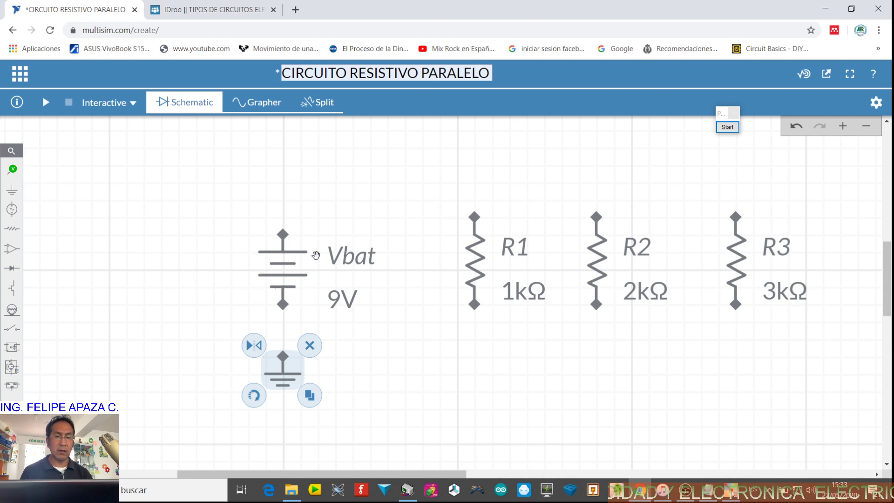
left_click(316, 311)
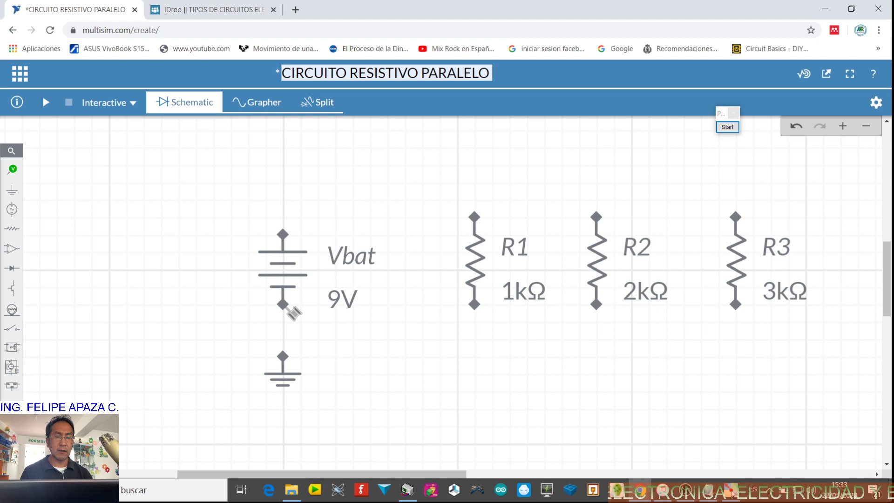
Step: Wire the battery's lower terminal to the ground symbol
left_click(282, 305)
left_click(283, 357)
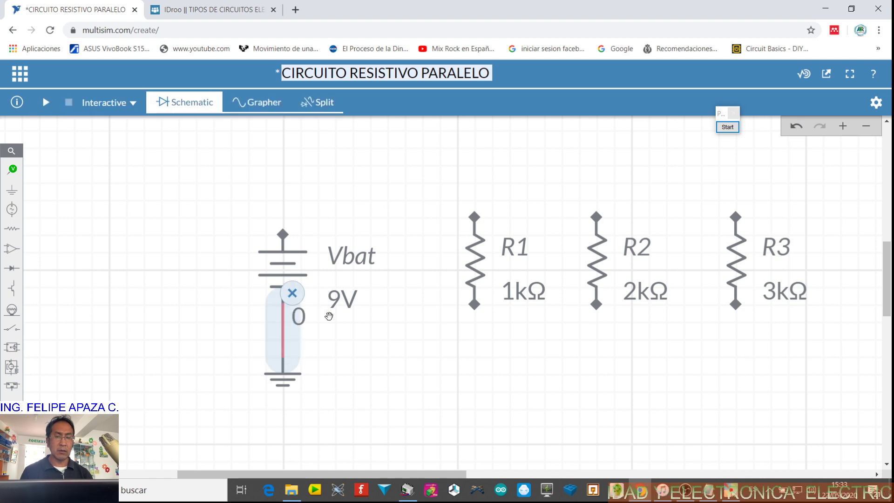
left_click(330, 315)
left_click(401, 345)
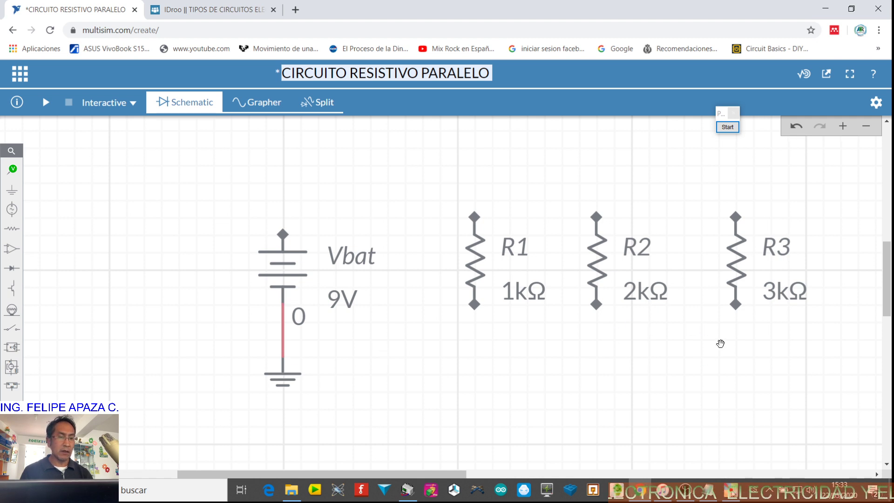
Step: Wire the lower terminal of R3 to the wire between the battery and ground
left_click(736, 305)
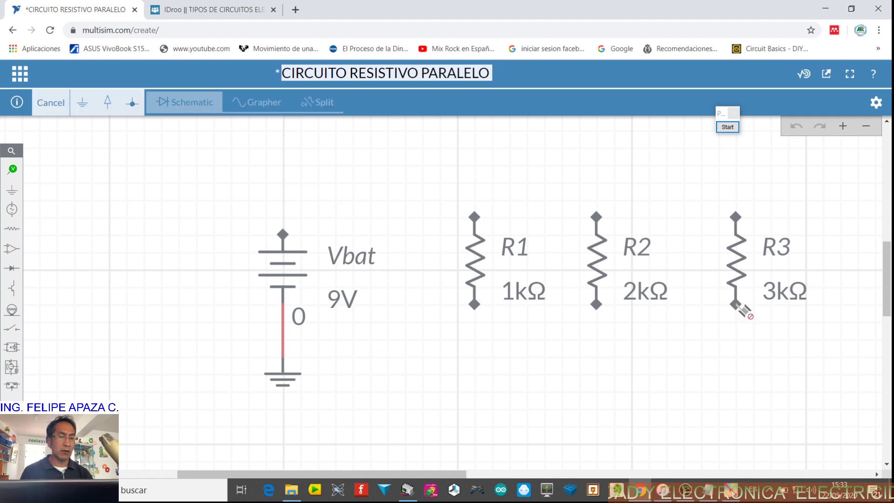
left_click(283, 339)
left_click(453, 379)
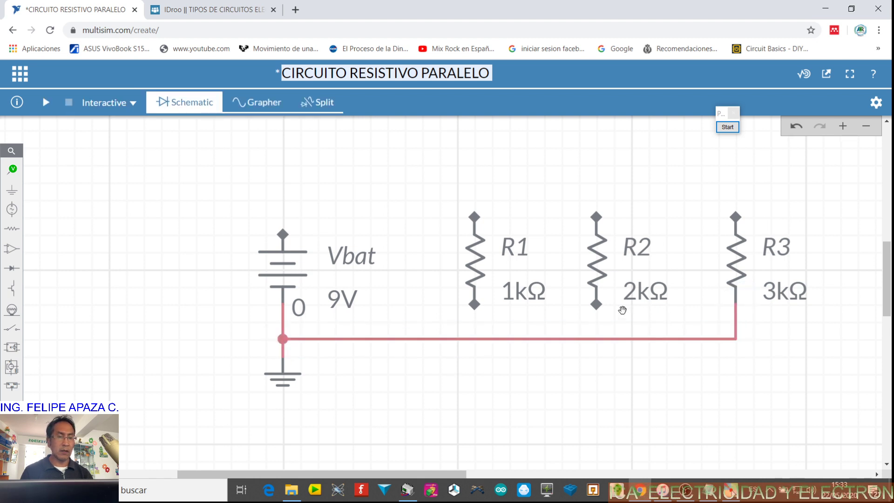
Step: Wire the lower terminals of R2 and R1 down to the common ground wire
left_click(597, 305)
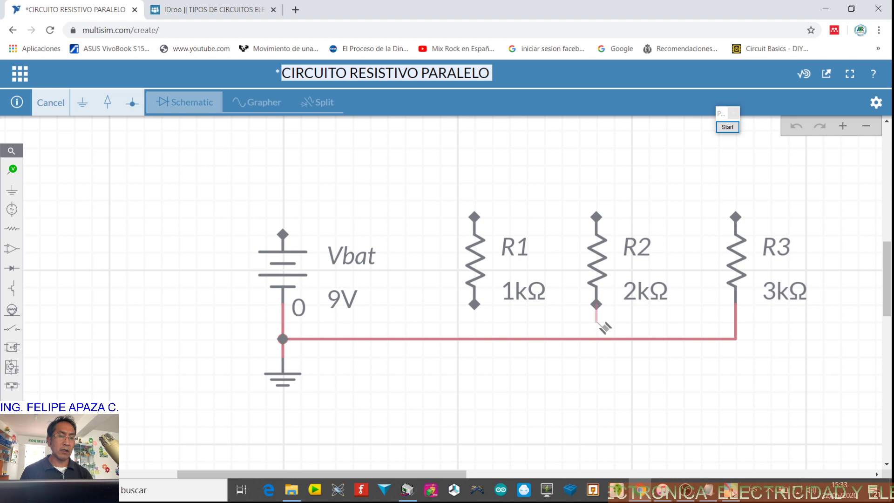
left_click(605, 339)
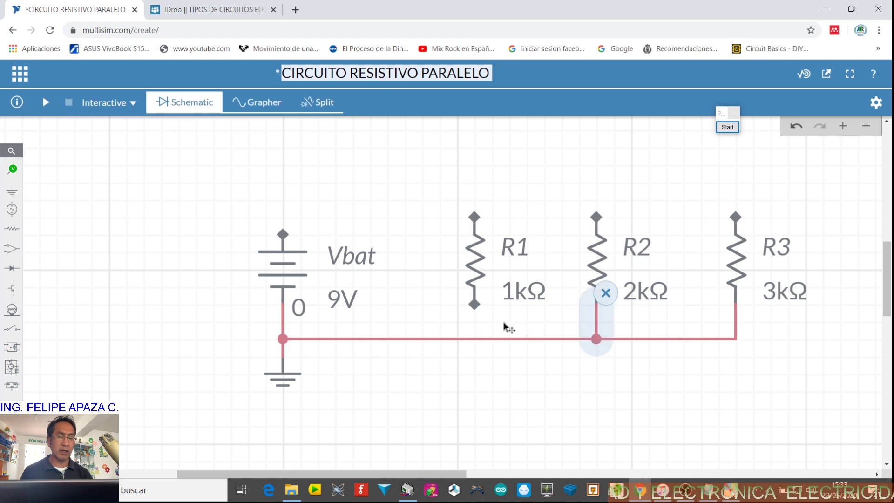
left_click(435, 297)
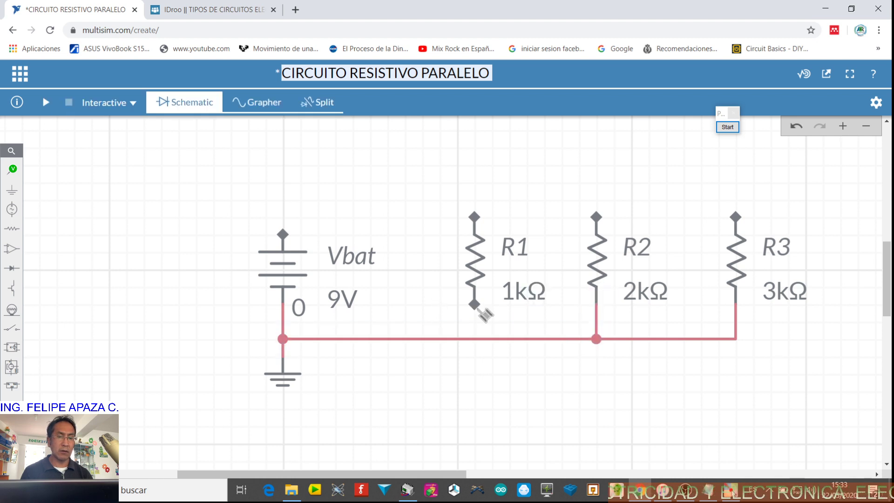
left_click(474, 306)
left_click(480, 339)
left_click(497, 368)
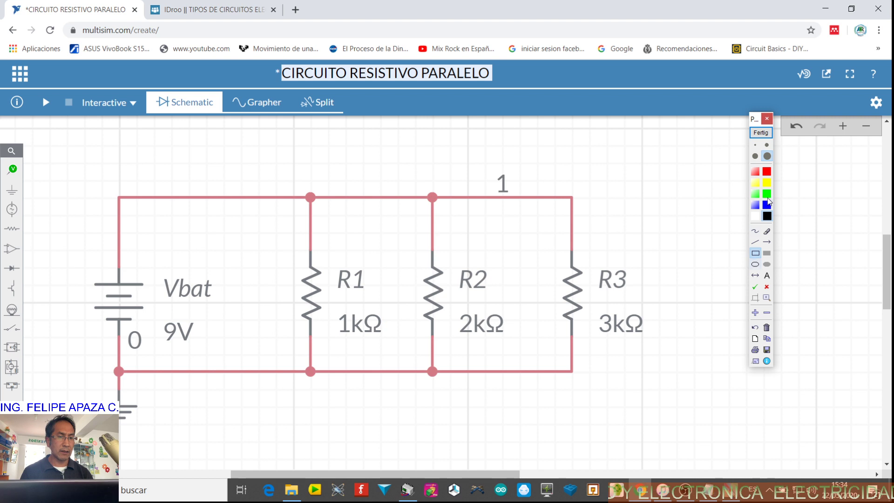
Step: Outline the circuit's upper node with a black rectangle and its lower node with a red one, and clear the annotations
left_click(756, 156)
mouse_move(98, 166)
left_mouse_down()
mouse_move(331, 236)
mouse_move(506, 249)
mouse_move(608, 245)
left_mouse_up()
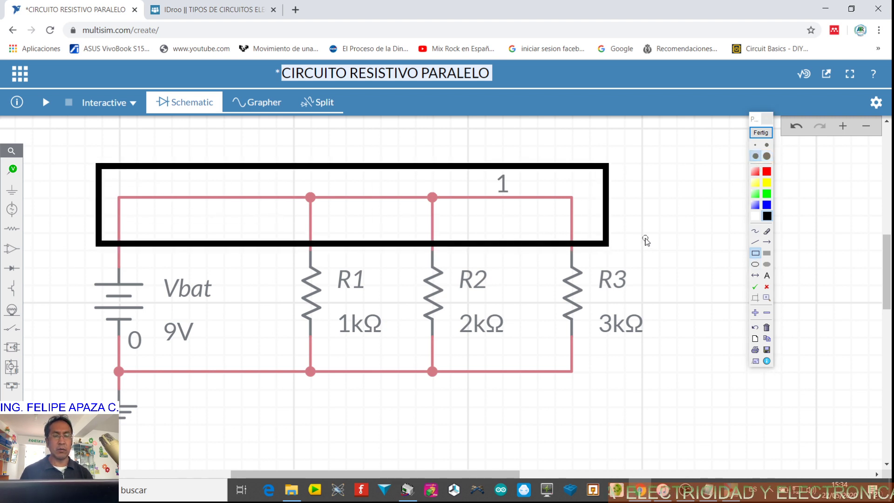
left_click(767, 172)
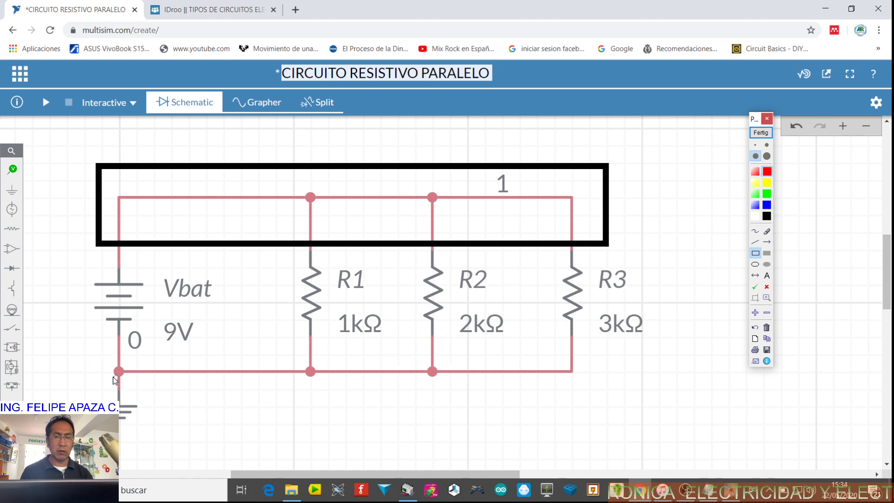
left_click_drag(89, 347, 612, 397)
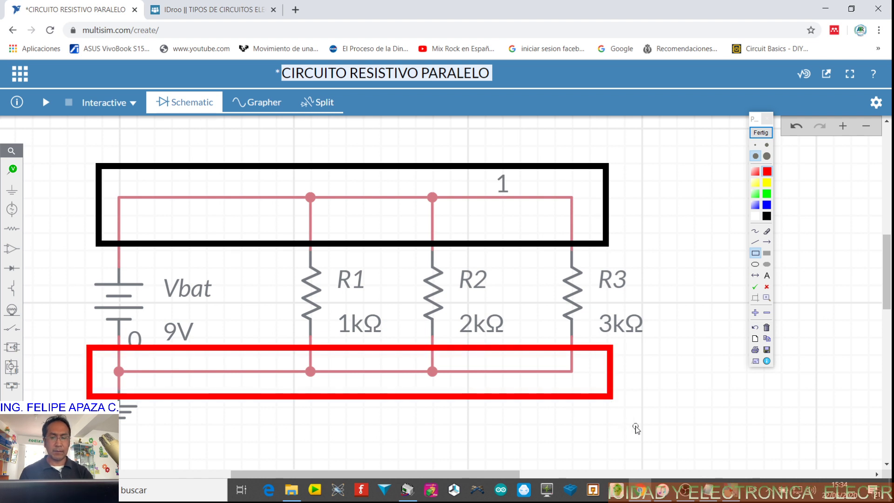
key("Escape")
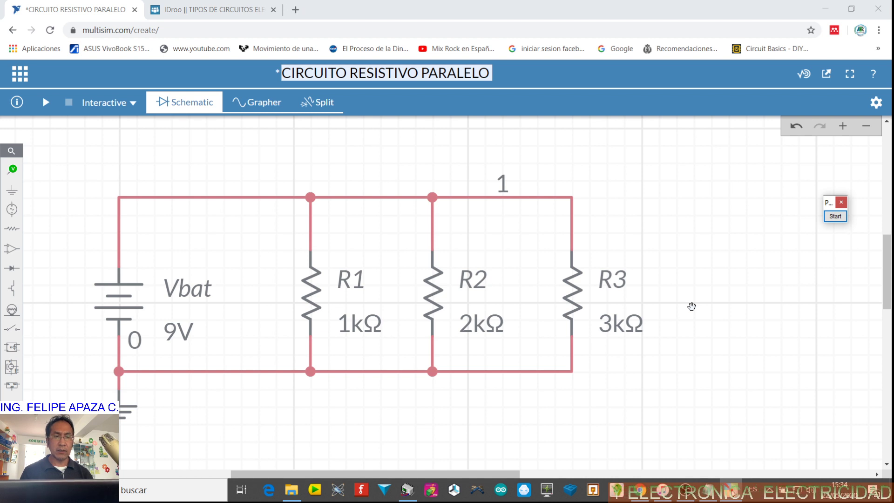
Step: Place a voltage probe on the junction above R1
left_click(13, 171)
left_click(58, 198)
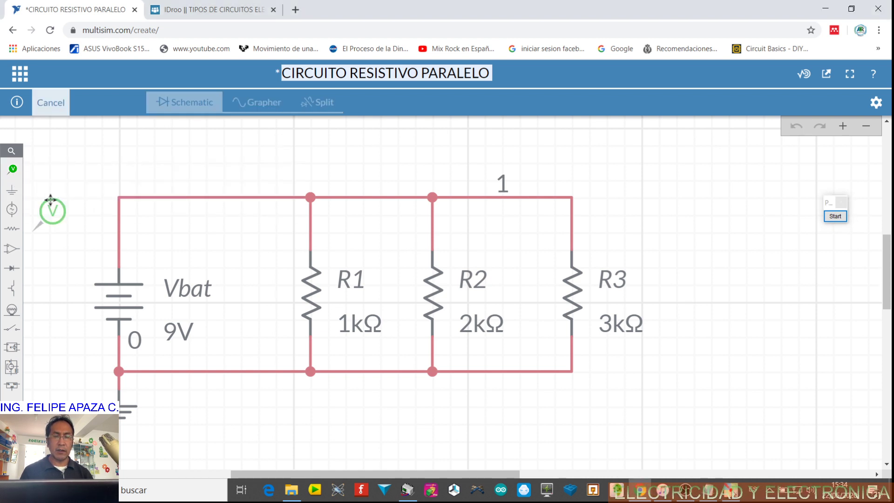
left_click(399, 197)
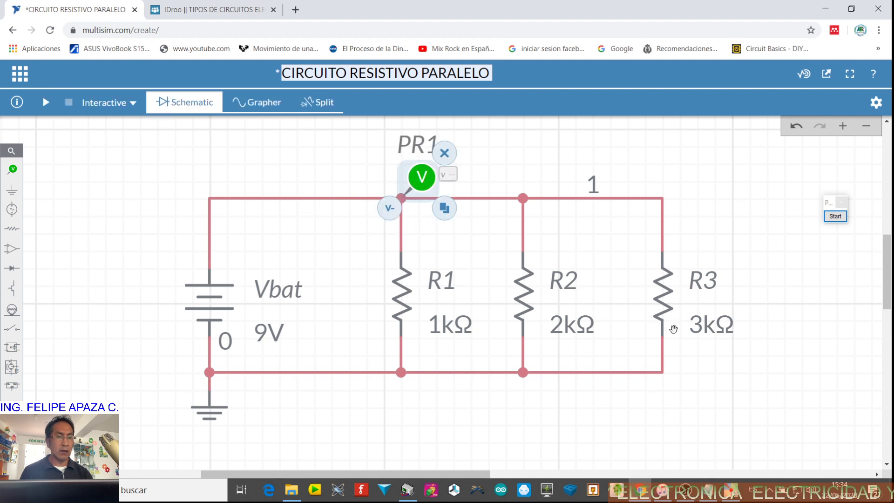
left_click_drag(480, 474, 509, 474)
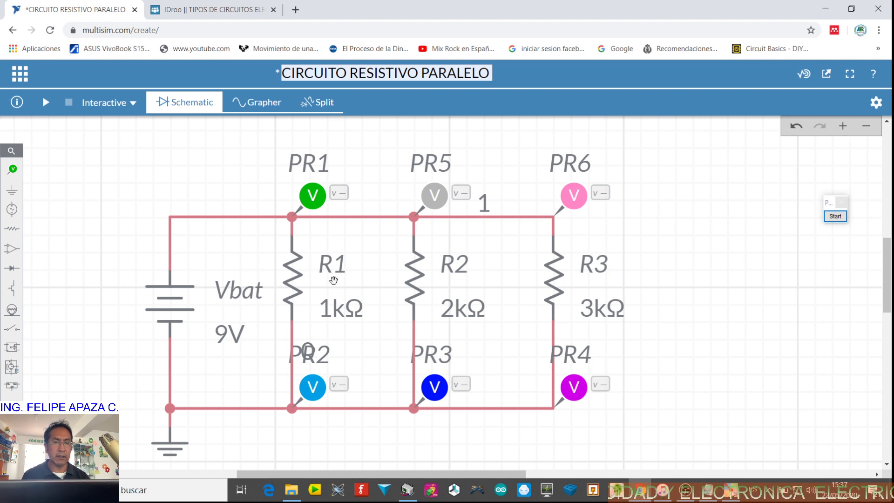
Step: Rename the voltage probe above R1 to Va
left_click(307, 165)
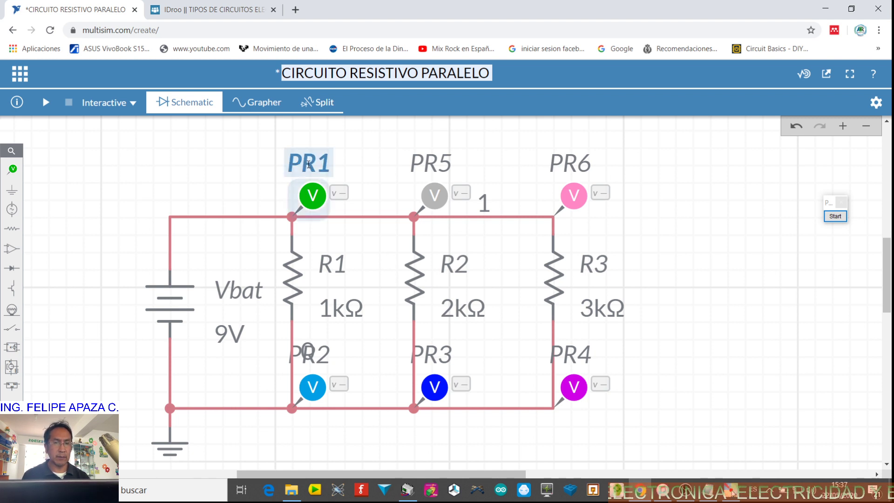
left_click(309, 164)
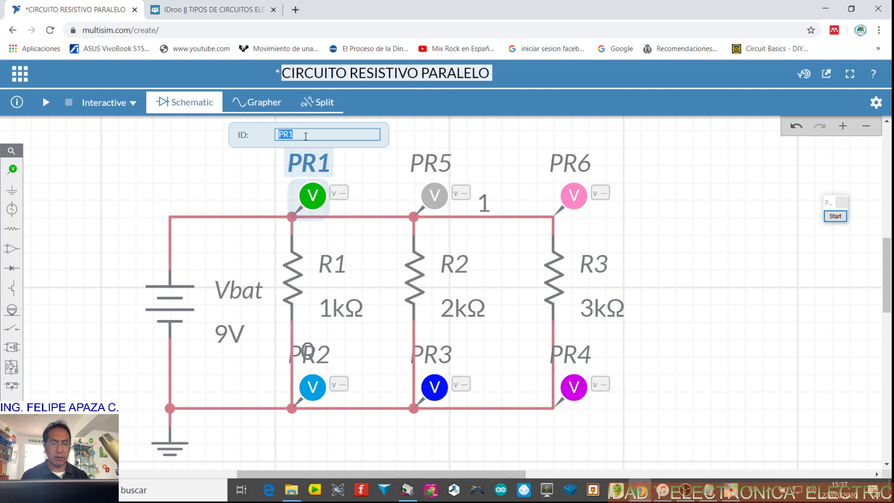
type("VA")
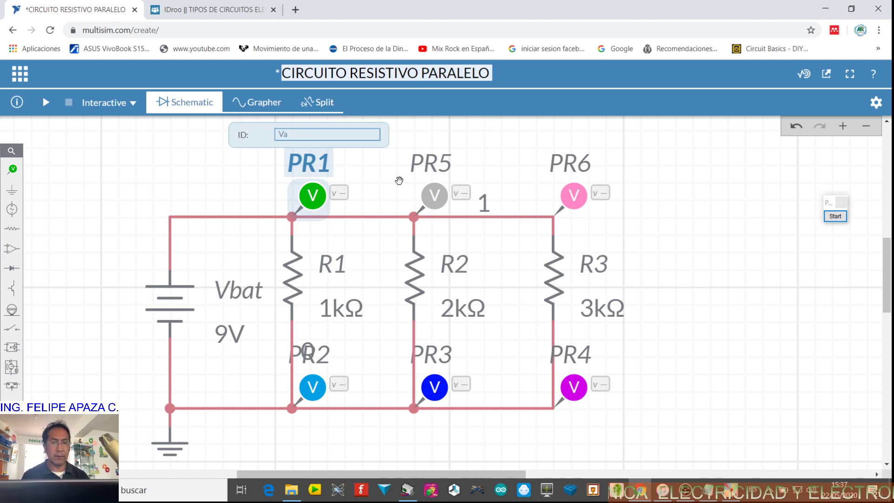
left_click(391, 184)
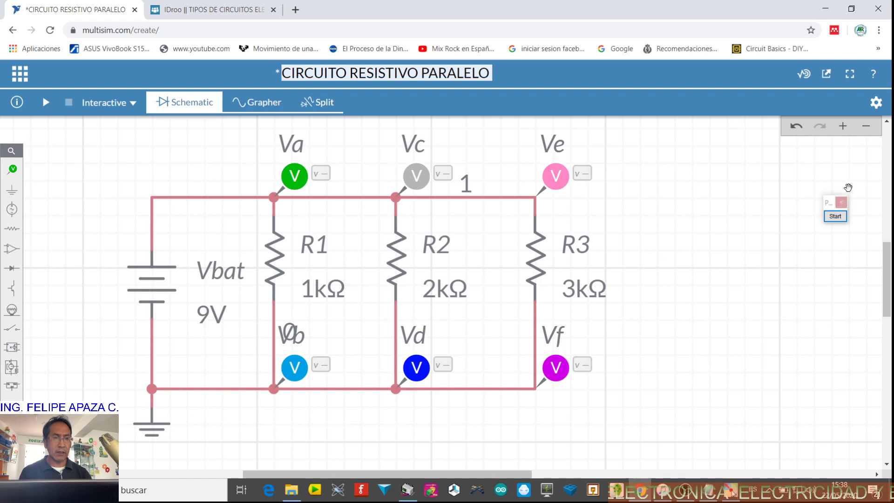
Step: Mark the simulation run control with a green check mark, close the annotation, and run the interactive simulation
left_click(835, 216)
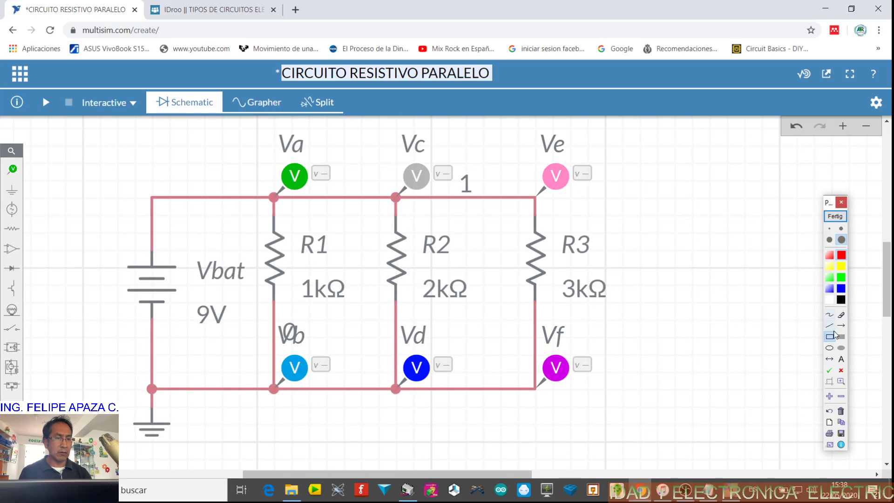
left_click(830, 370)
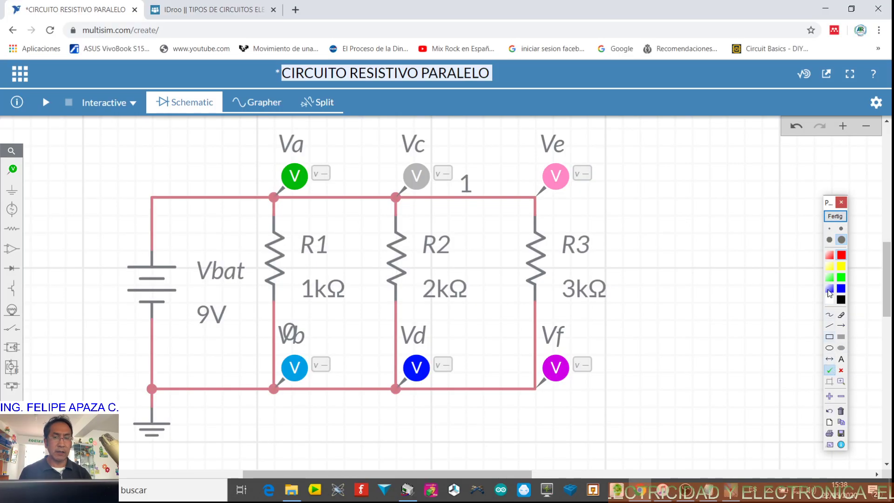
left_click(71, 100)
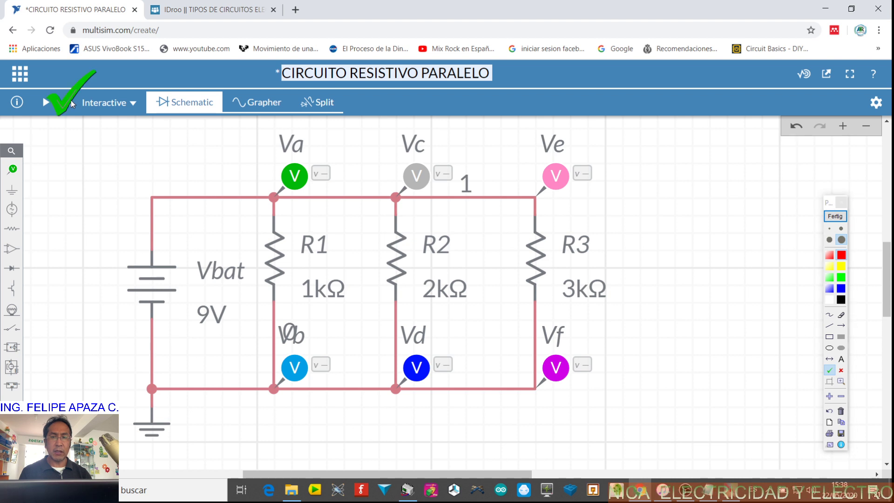
left_click(836, 216)
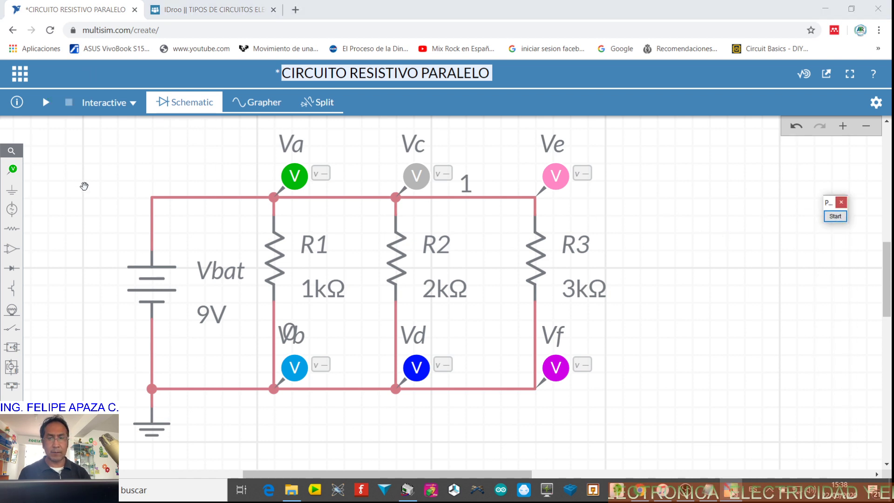
left_click(47, 105)
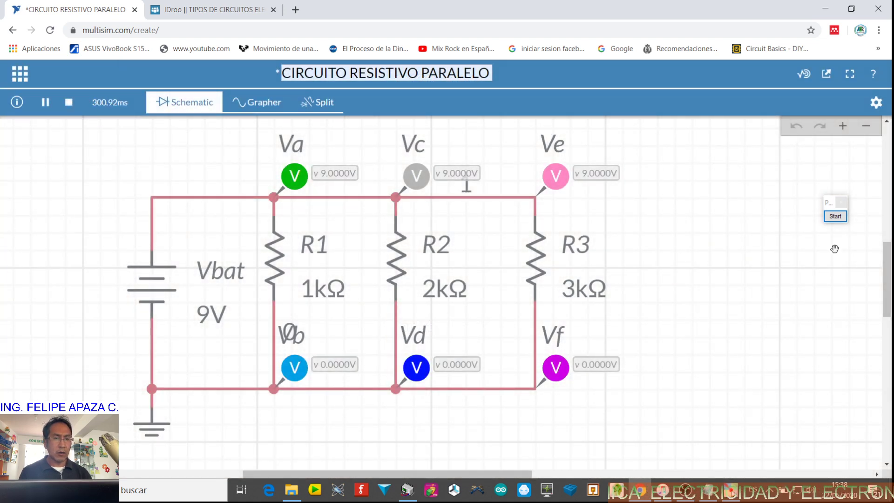
Step: Mark the probes Va, Vc, Ve, Vb, Vd and Vf with green check marks using a thinner stroke, and close the annotation
left_click(835, 216)
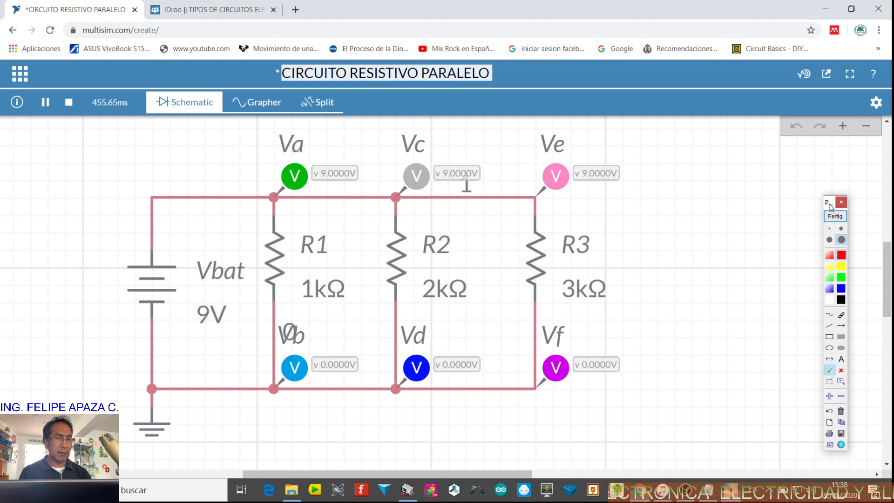
left_click(771, 194)
mouse_move(298, 208)
left_mouse_down()
mouse_move(303, 215)
mouse_move(310, 201)
left_mouse_up()
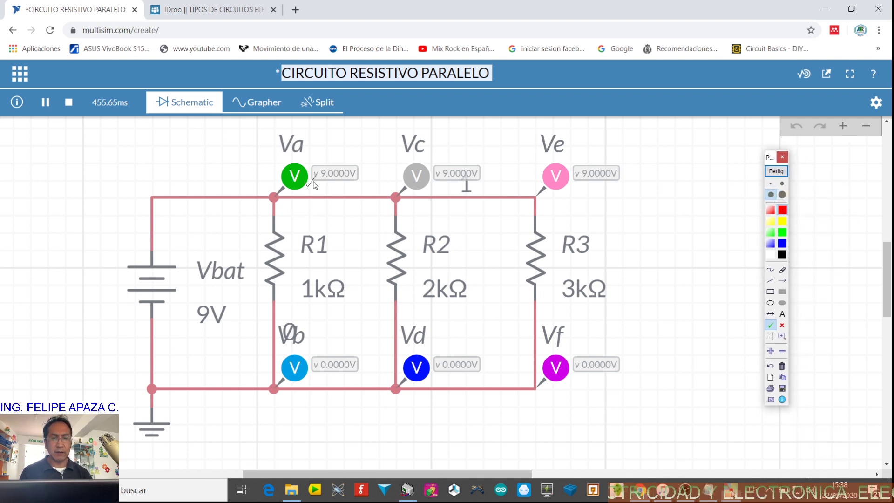
left_click(326, 146)
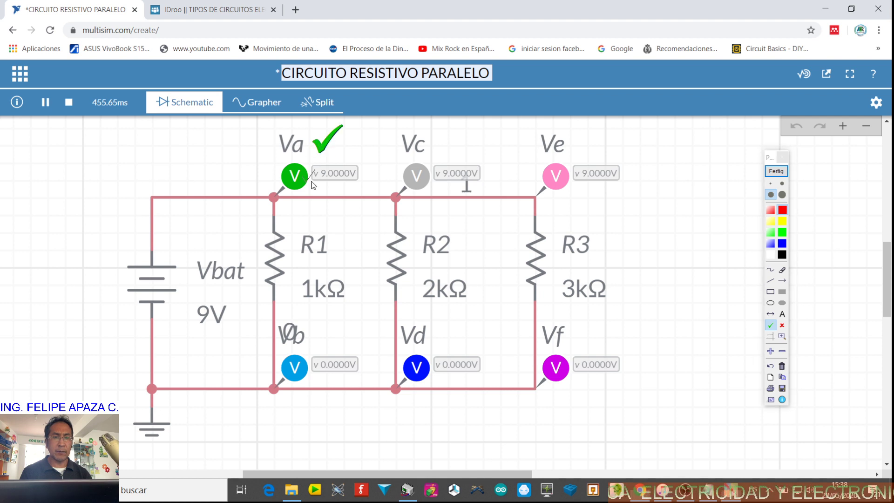
left_click(456, 147)
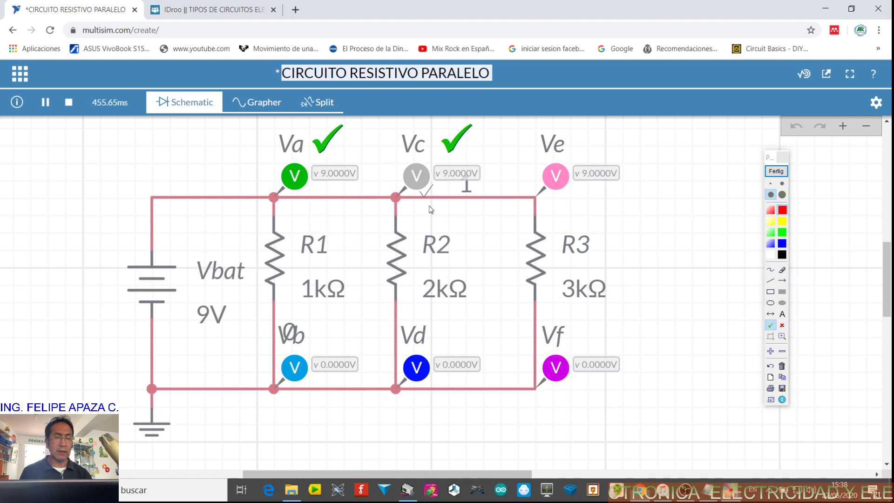
left_click(592, 142)
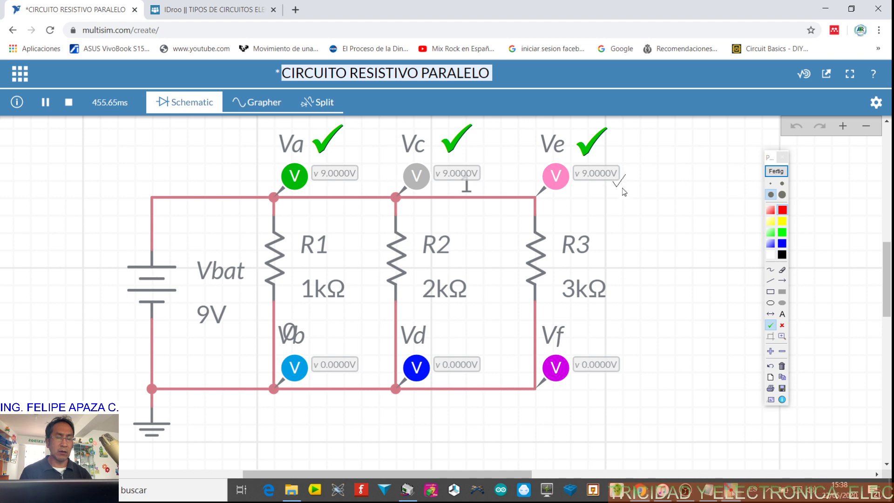
left_click(307, 410)
left_click(407, 409)
left_click(546, 410)
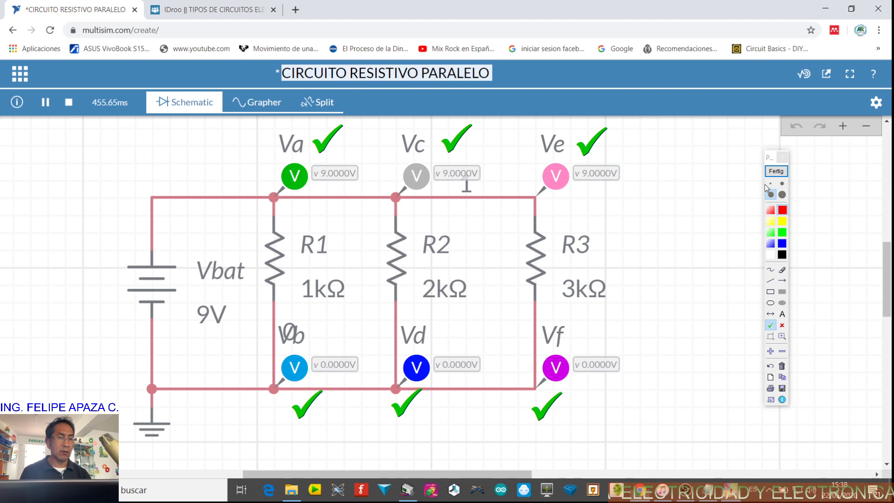
left_click(777, 171)
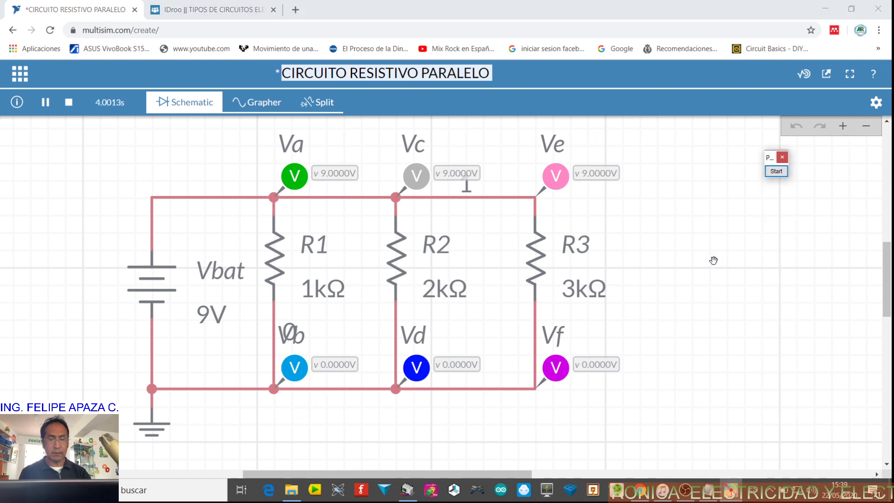
Step: Start annotating and mark Va, Vb, 9v, 0v and the 9v result in the V1 equation with green check marks, using a thinner stroke for the last three
left_click(776, 171)
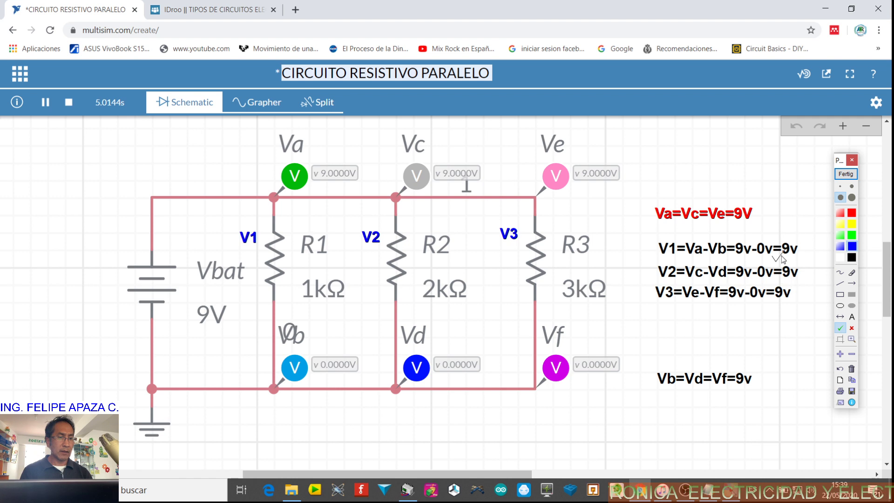
left_click(699, 238)
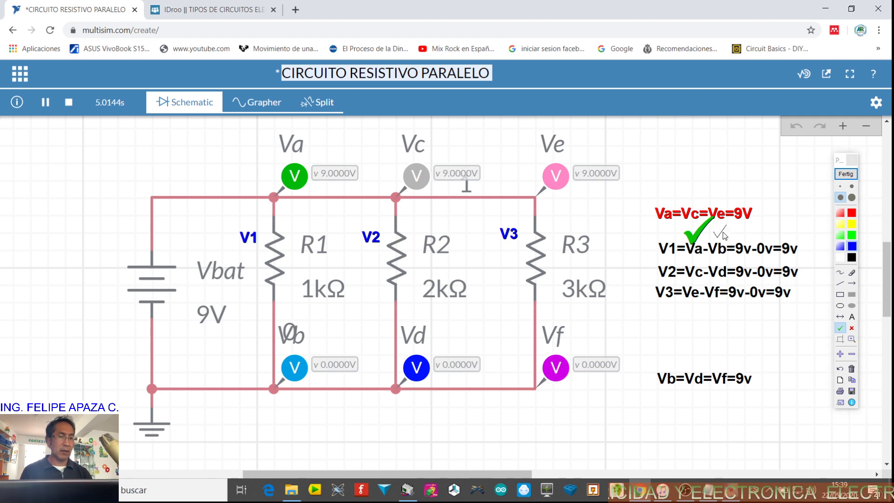
left_click(723, 234)
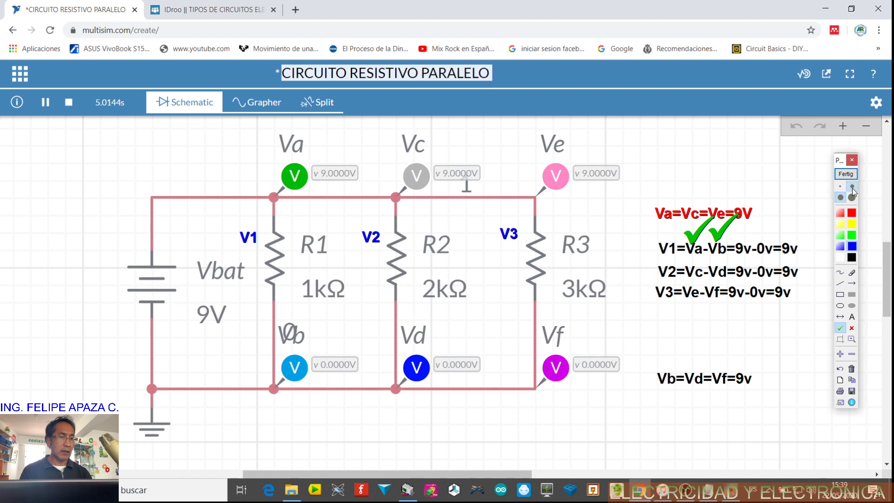
left_click(742, 238)
left_click(765, 235)
left_click(795, 235)
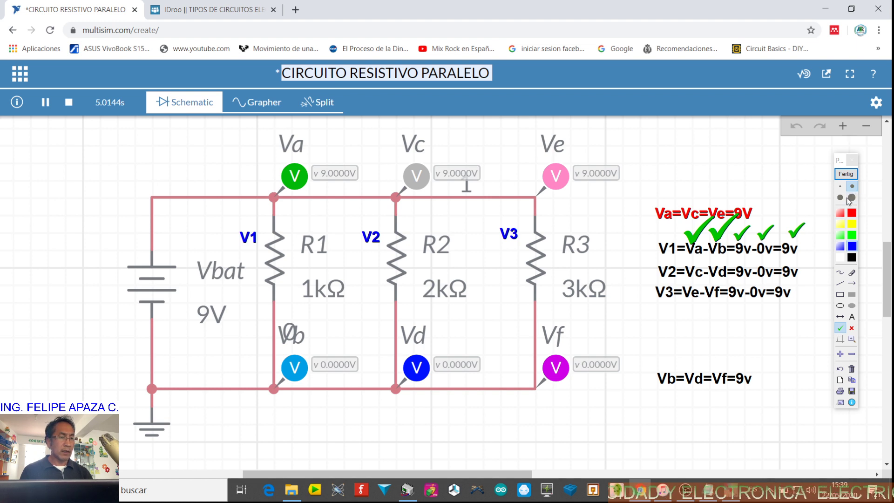
Step: Mark the V2 label beside R2 and the result of the V2 equation with green check marks in a thicker stroke
left_click(841, 198)
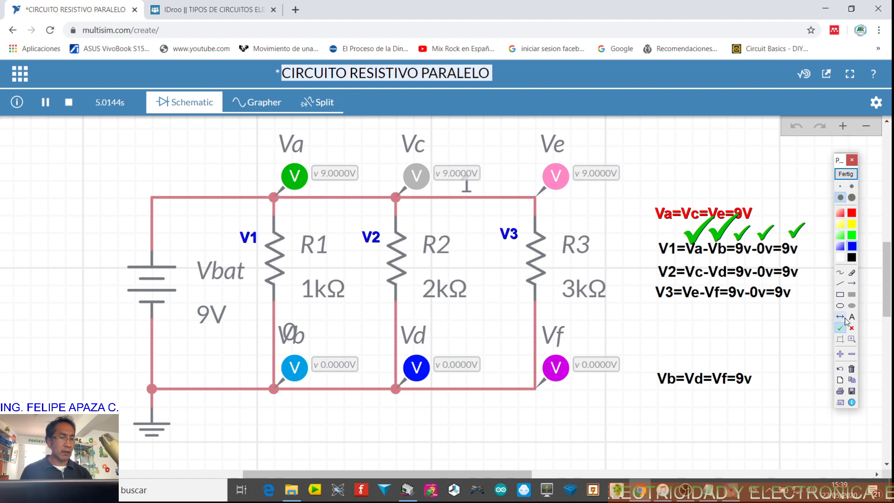
left_click(421, 234)
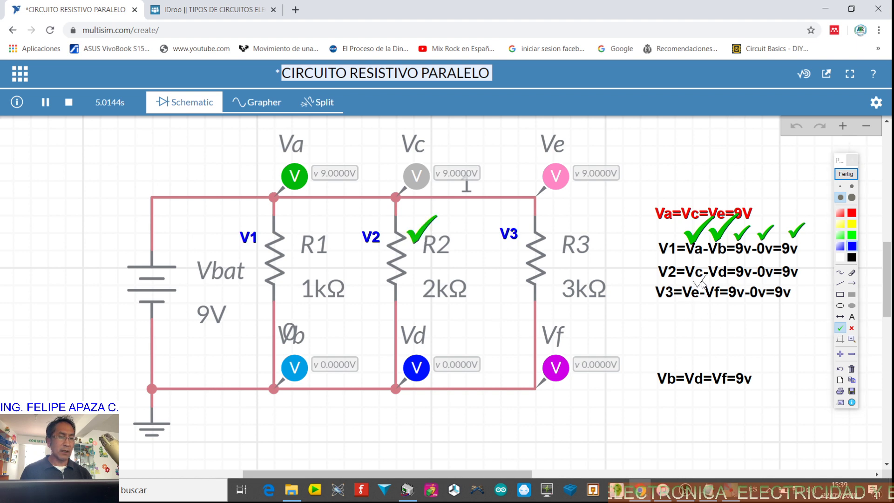
left_click(811, 269)
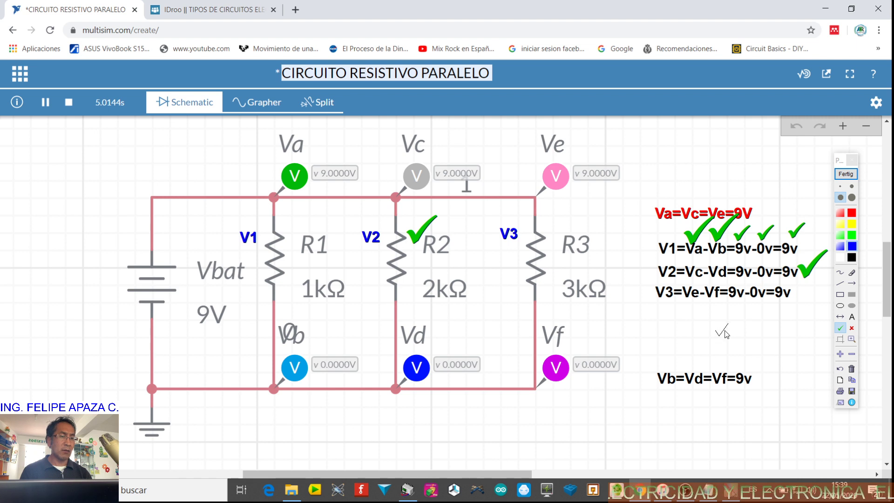
Step: Mark V3, Ve, Vf and the result of the V3 equation with green check marks, and place one in the thickest stroke beside the battery
left_click(516, 258)
left_click(585, 150)
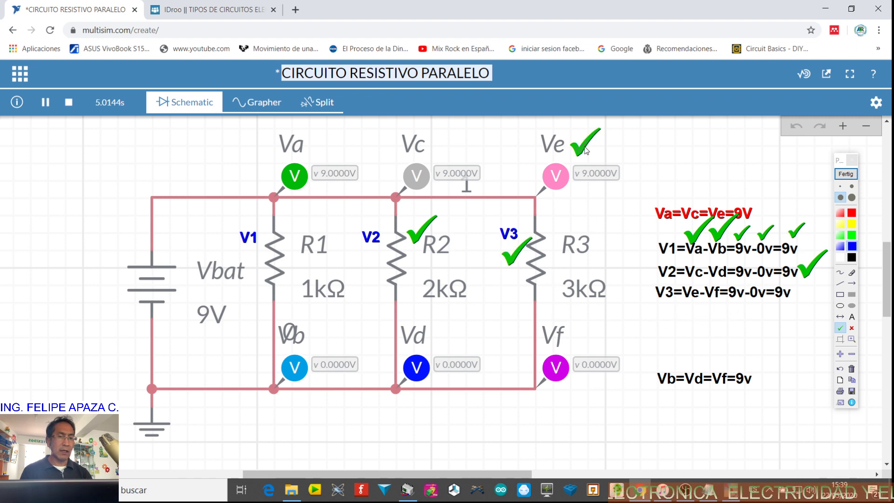
left_click(600, 341)
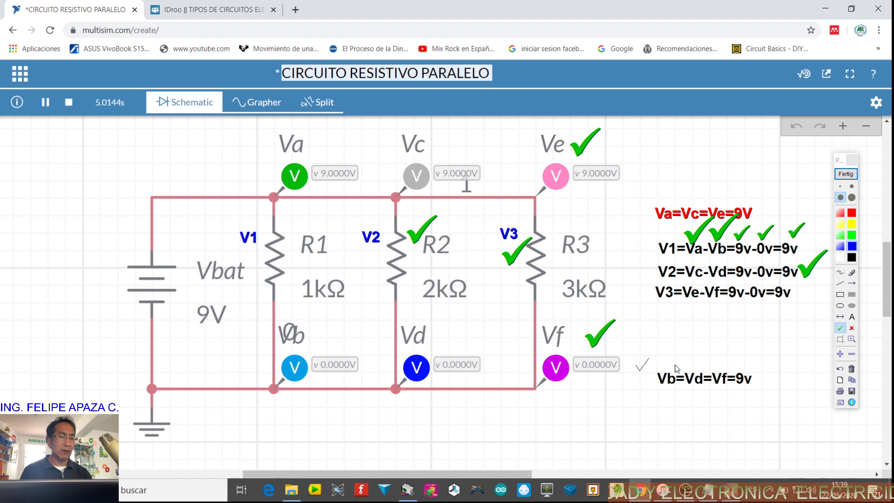
left_click(809, 289)
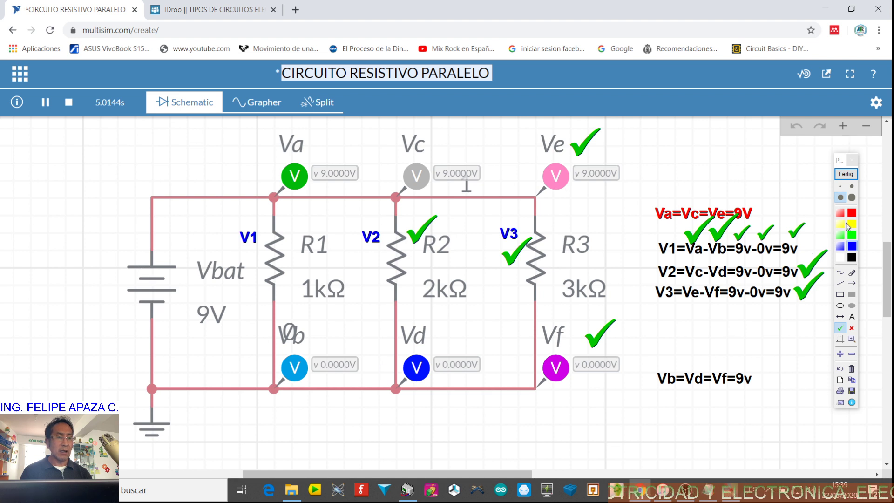
left_click(852, 198)
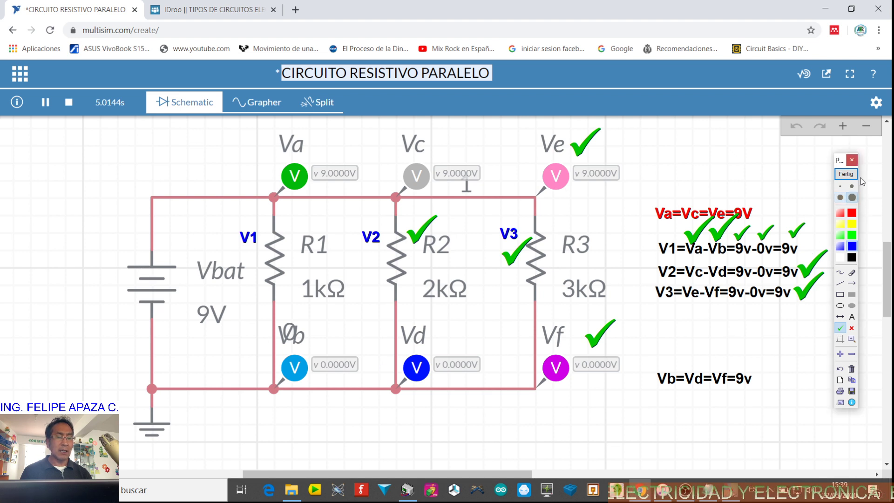
left_click(101, 285)
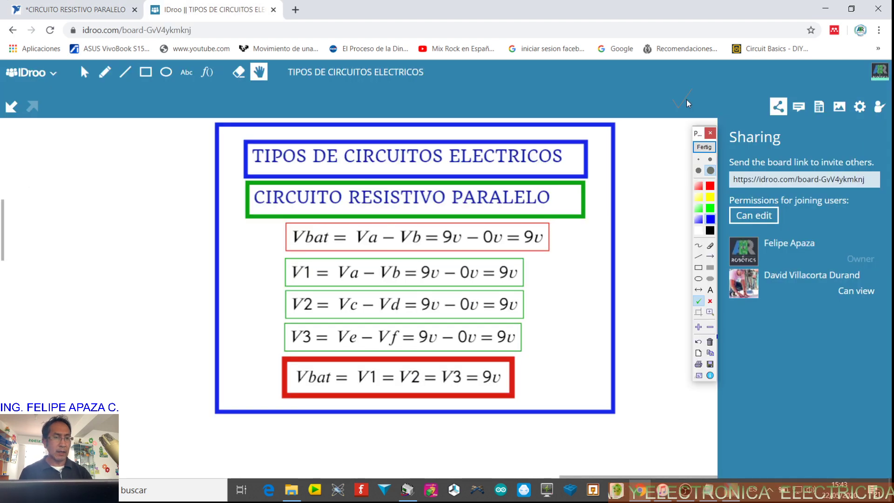
Step: On the IDroo board, mark Va and Vb in the Vbat equation with green check marks using a thinner stroke
left_click(700, 171)
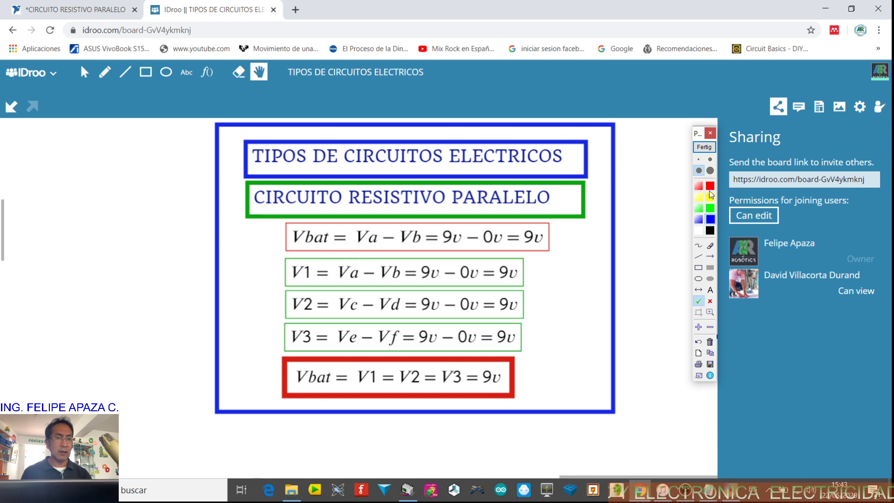
left_click(710, 159)
left_click(380, 225)
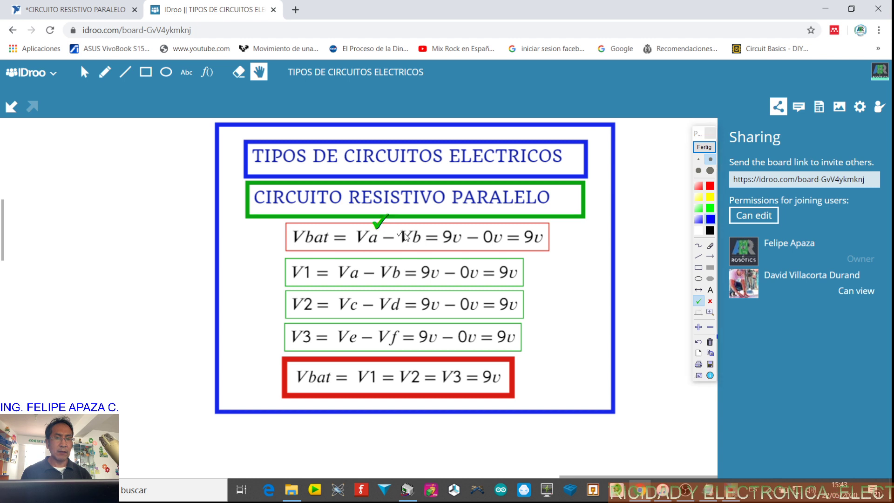
left_click(419, 223)
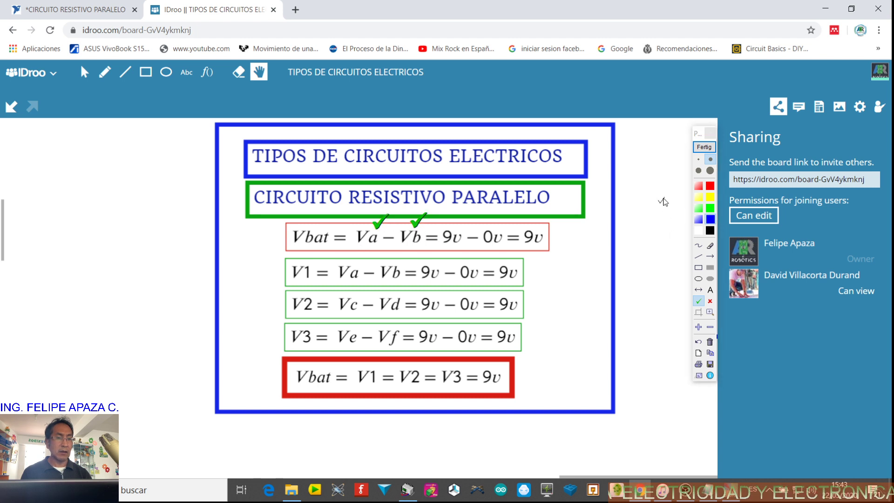